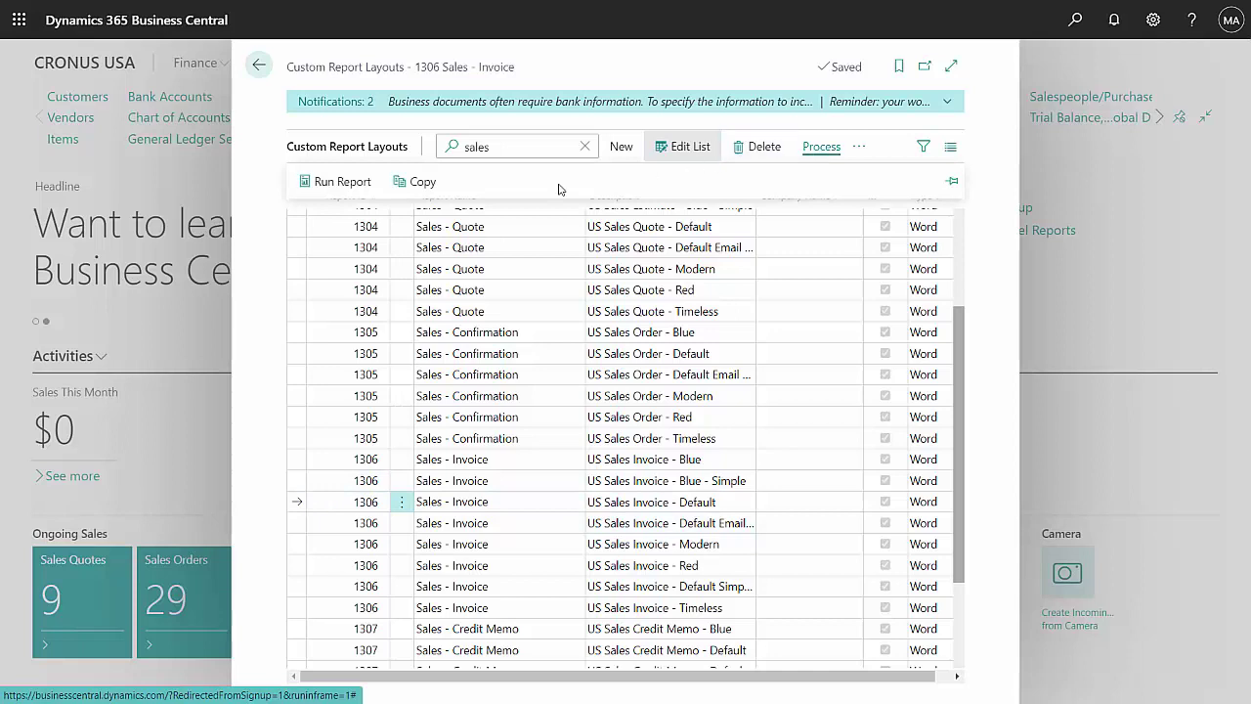
Step: Copy the US Sales Invoice - Default layout of report 1306 and rename the copy US Sales Invoice - Special
{"action": "left_click", "coordinate": [420, 182]}
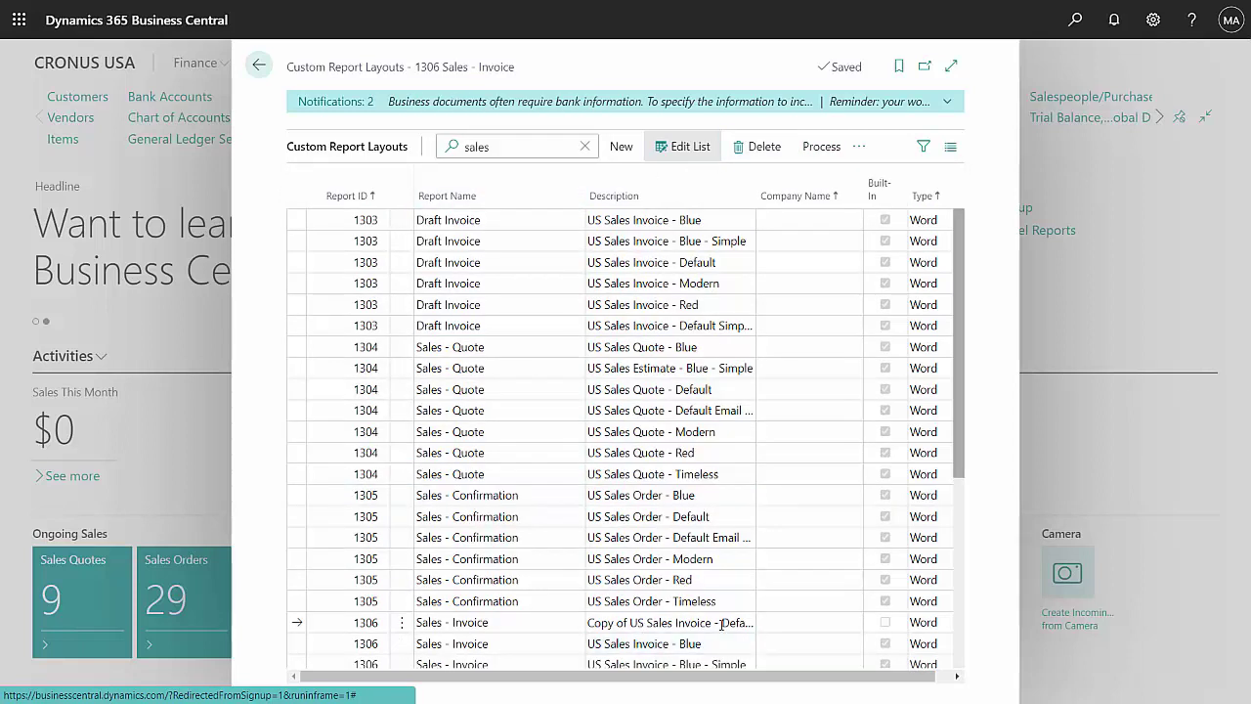
{"action": "left_click", "coordinate": [721, 623]}
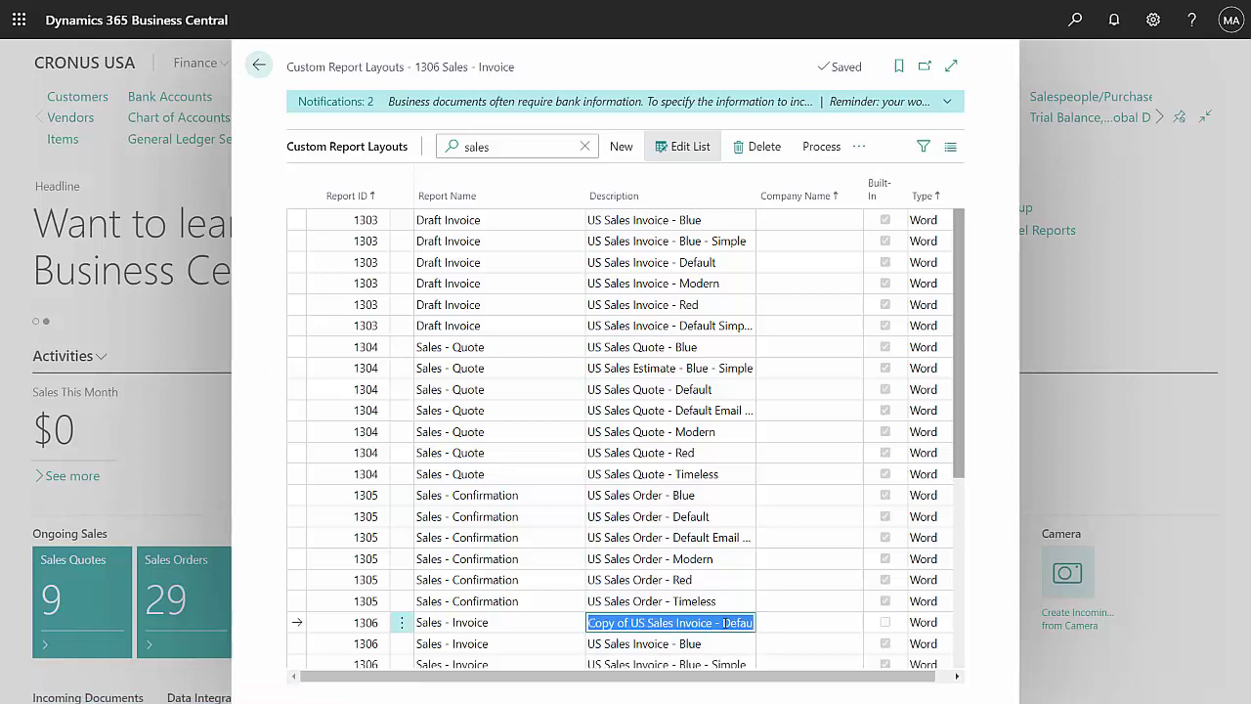
{"action": "triple_click", "coordinate": [721, 623]}
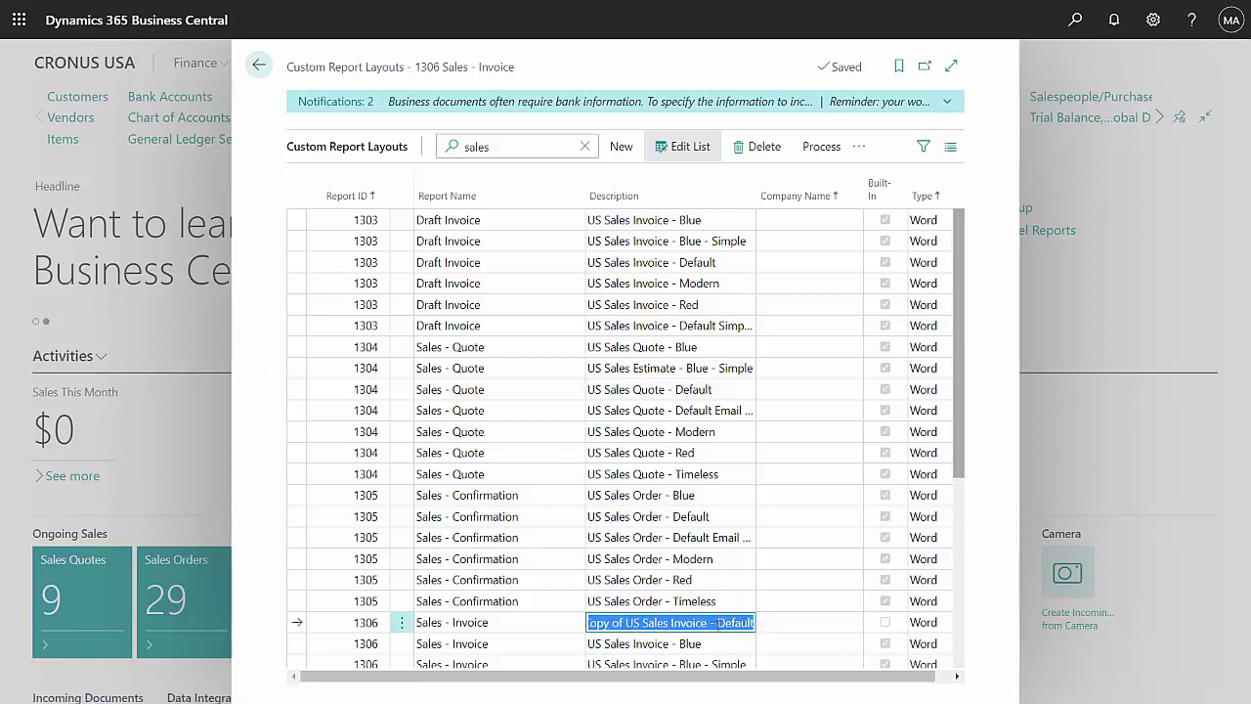
{"action": "key", "text": "ctrl+v"}
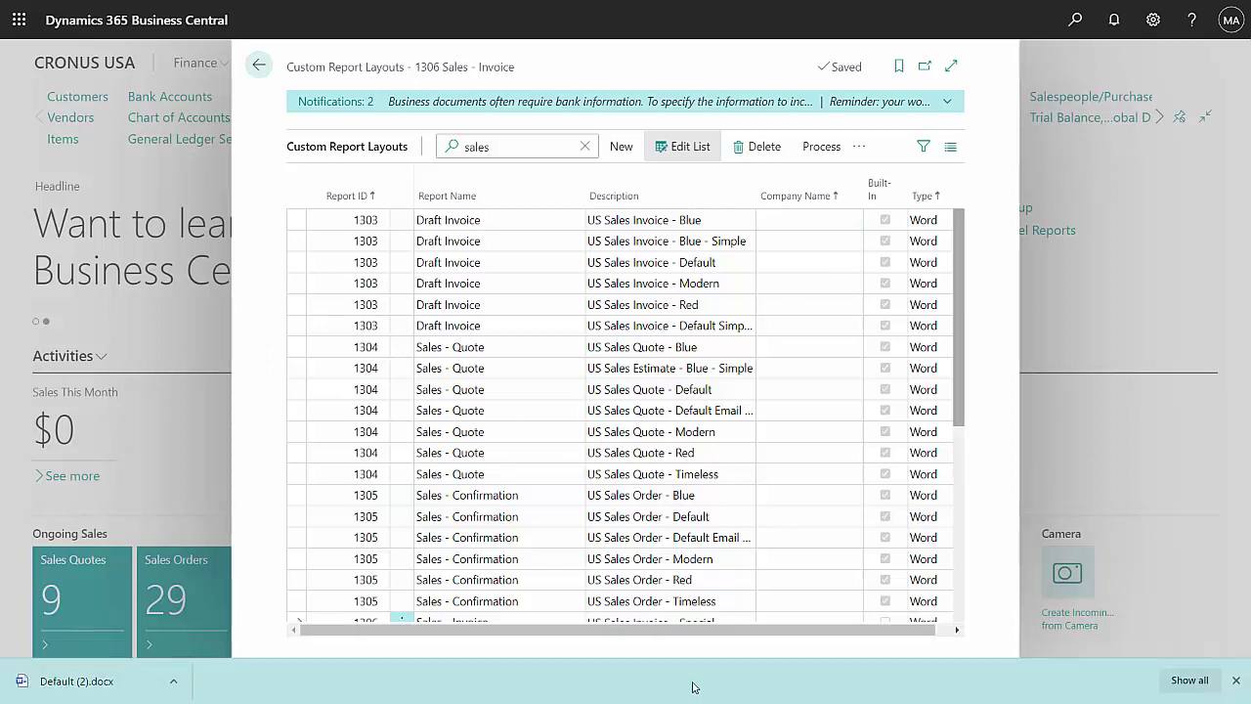
Step: Open the downloaded Default (2).docx in Word and review its invoice fields
{"action": "left_click", "coordinate": [63, 678]}
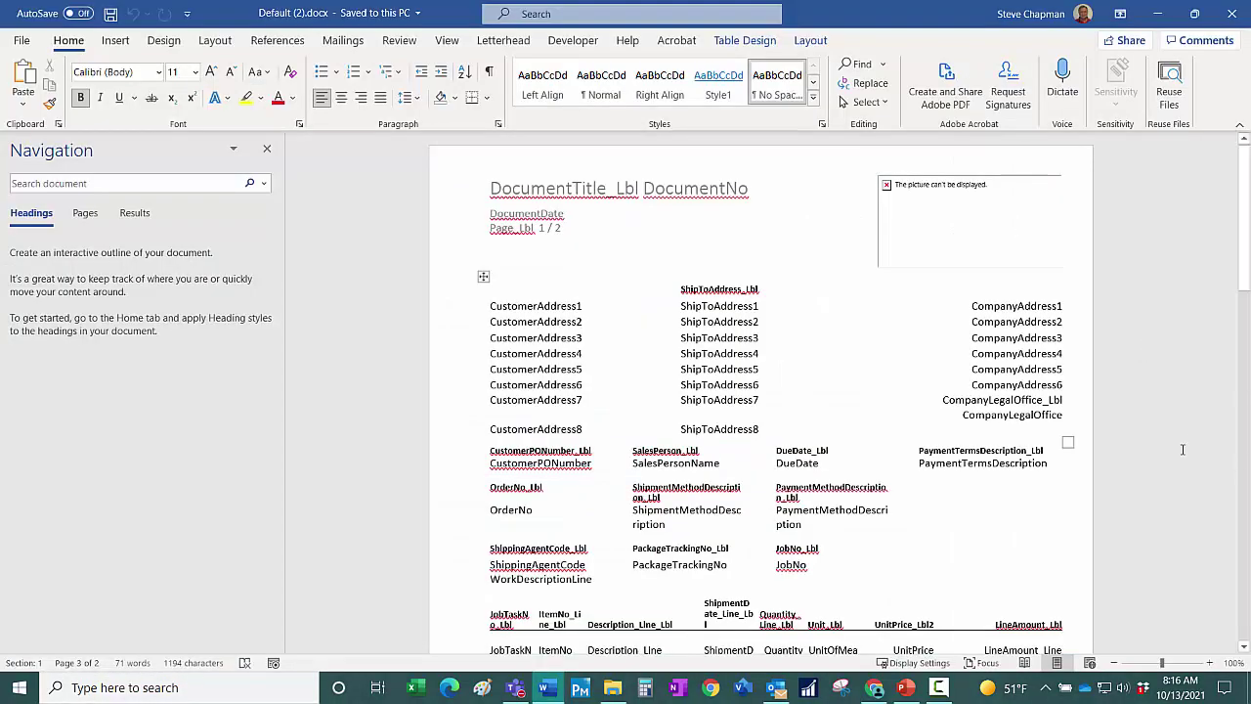
{"action": "scroll", "coordinate": [967, 529], "scroll_direction": "down", "scroll_amount": 3}
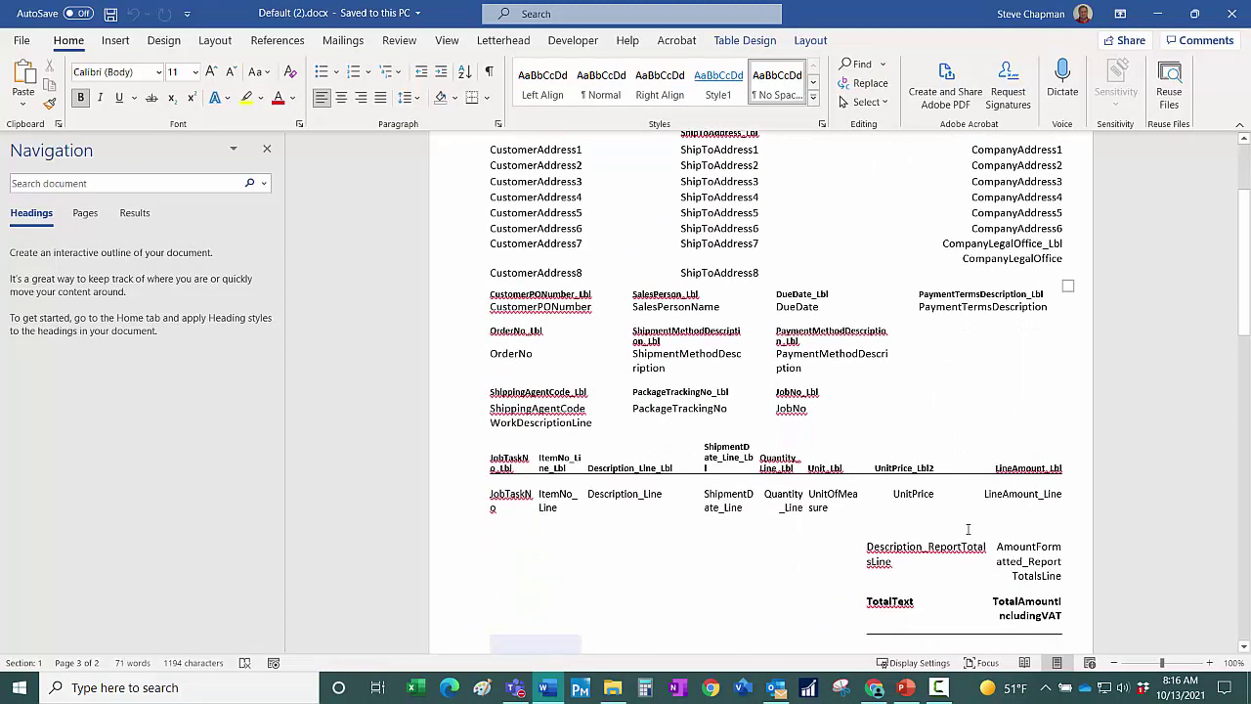
{"action": "scroll", "coordinate": [967, 528], "scroll_direction": "up", "scroll_amount": 2}
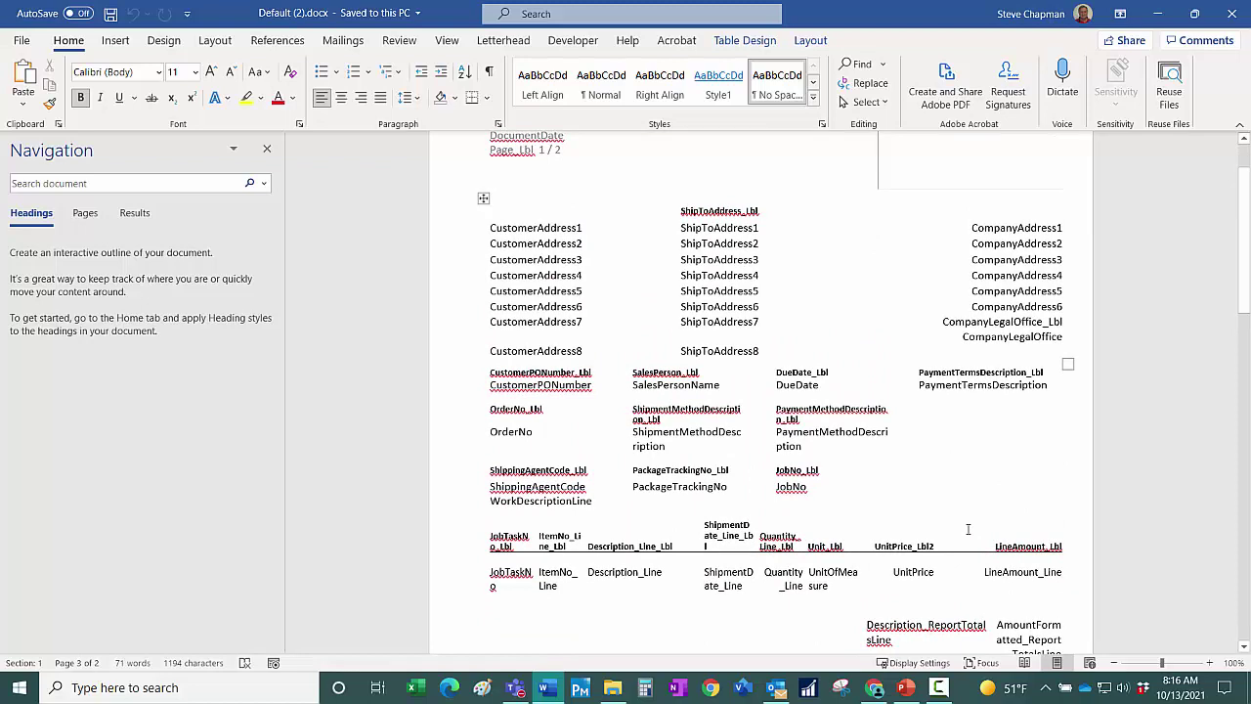
Step: Show the XML mapping for the custom XML part urn:microsoft-dynamics-nav/reports/Standard_Sales_Invoice/1306/ and expand its Header fields
{"action": "left_click", "coordinate": [576, 45]}
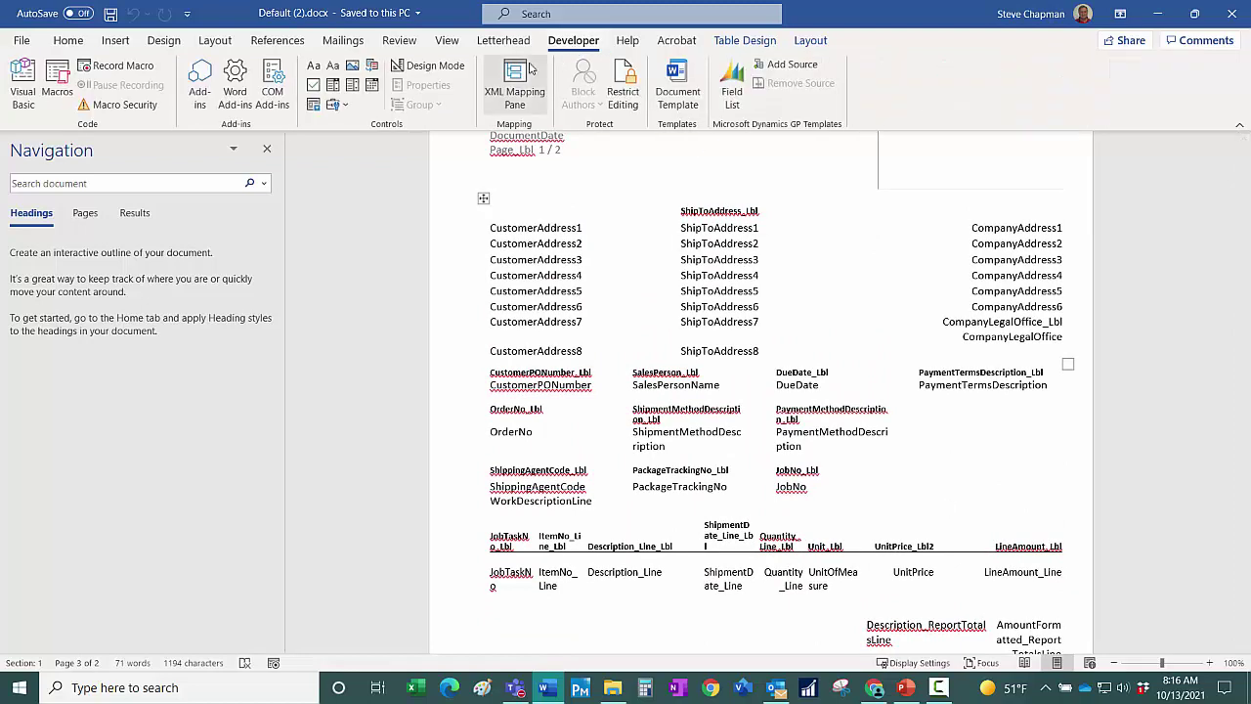
{"action": "left_click", "coordinate": [516, 96]}
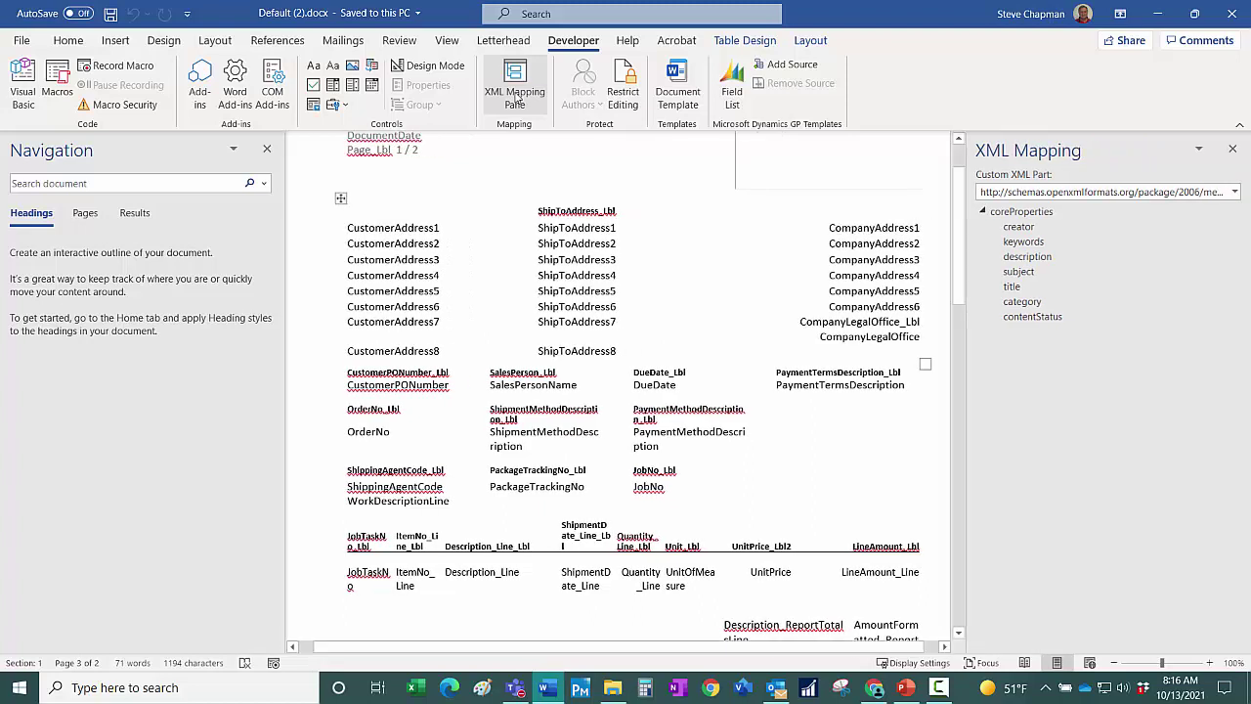
{"action": "left_click", "coordinate": [1234, 192]}
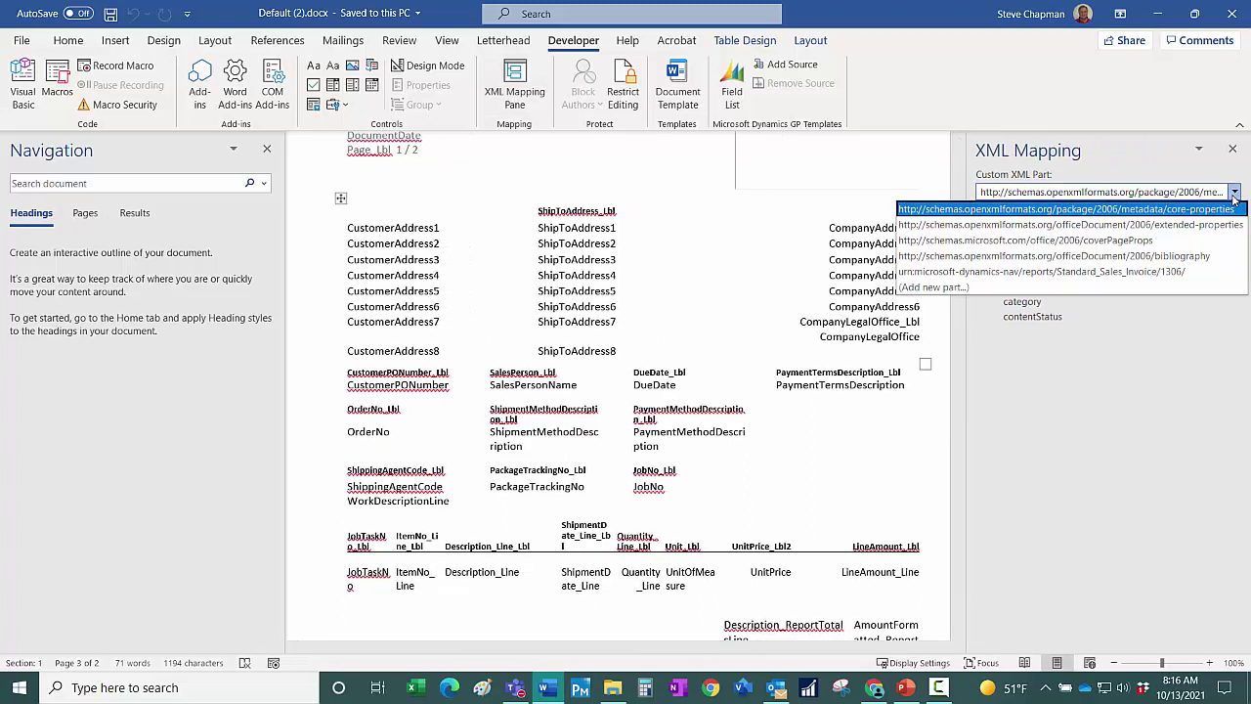
{"action": "left_click", "coordinate": [1160, 272]}
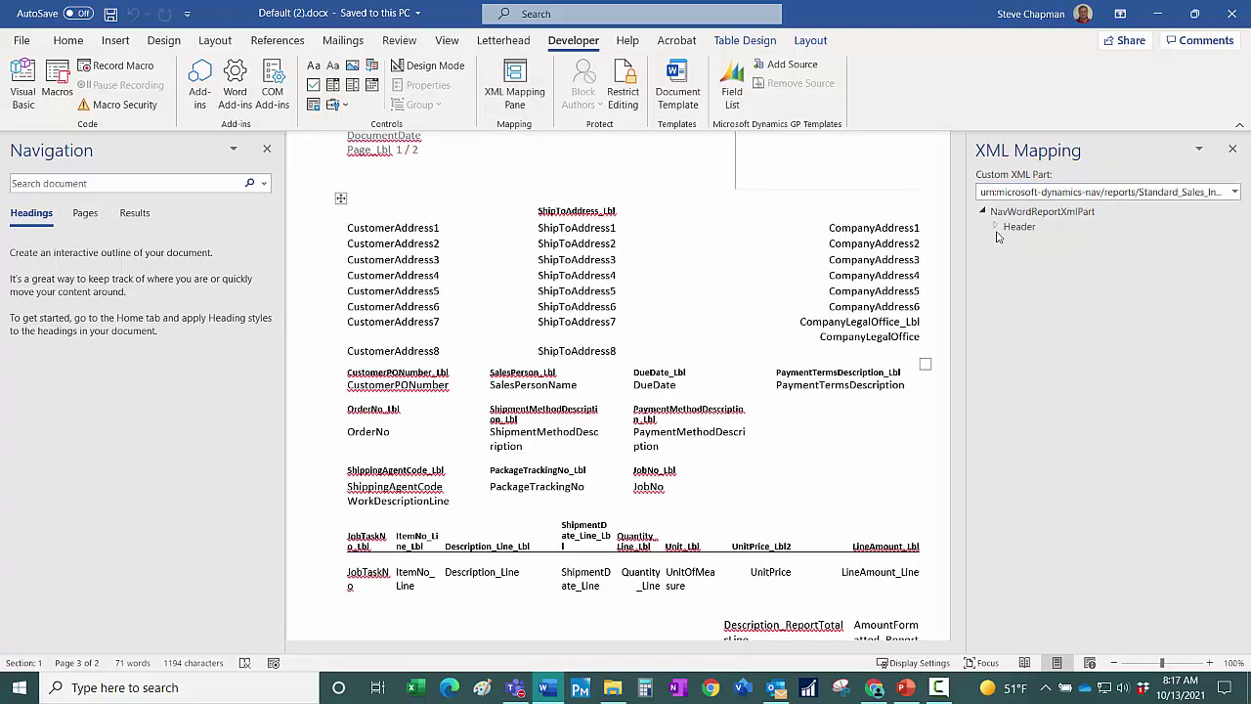
{"action": "left_click", "coordinate": [996, 227]}
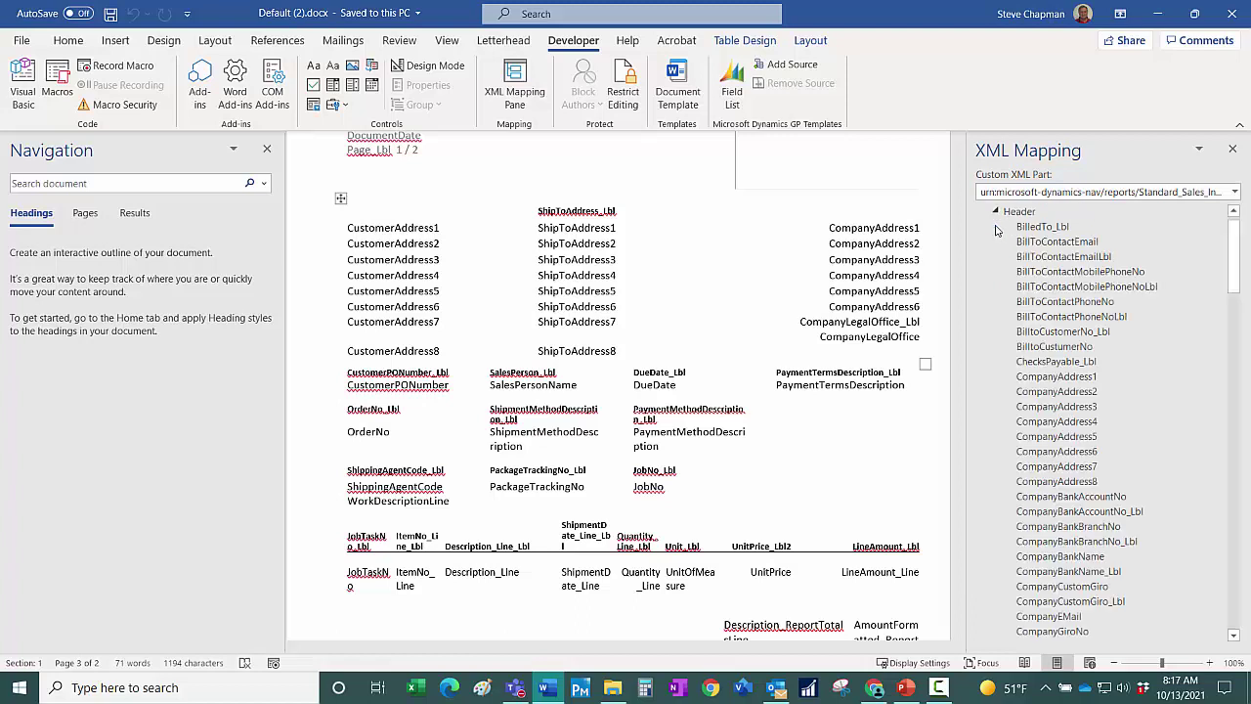
Step: Insert the SalesPerson_Lbl header field as a rich text content control in the empty cell beside JobNo_Lbl
{"action": "scroll", "coordinate": [1060, 357], "scroll_direction": "down", "scroll_amount": 2}
{"action": "scroll", "coordinate": [1062, 357], "scroll_direction": "down", "scroll_amount": 10}
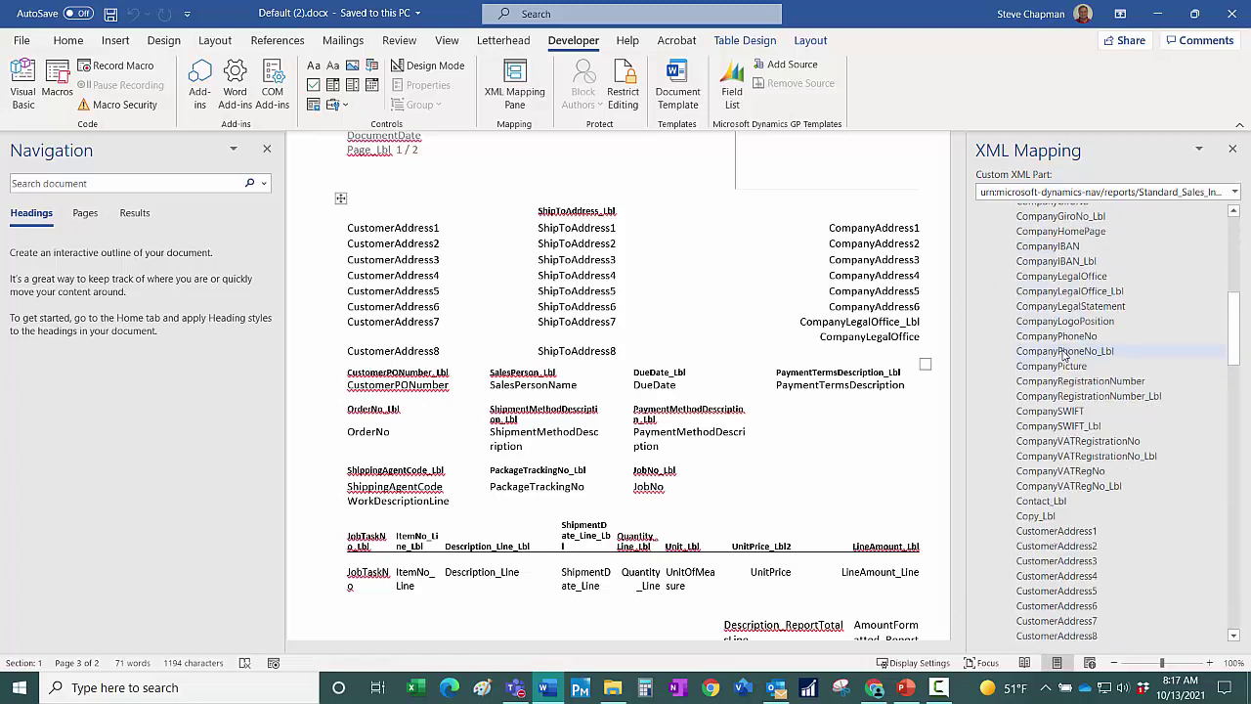
{"action": "scroll", "coordinate": [1063, 356], "scroll_direction": "down", "scroll_amount": 10}
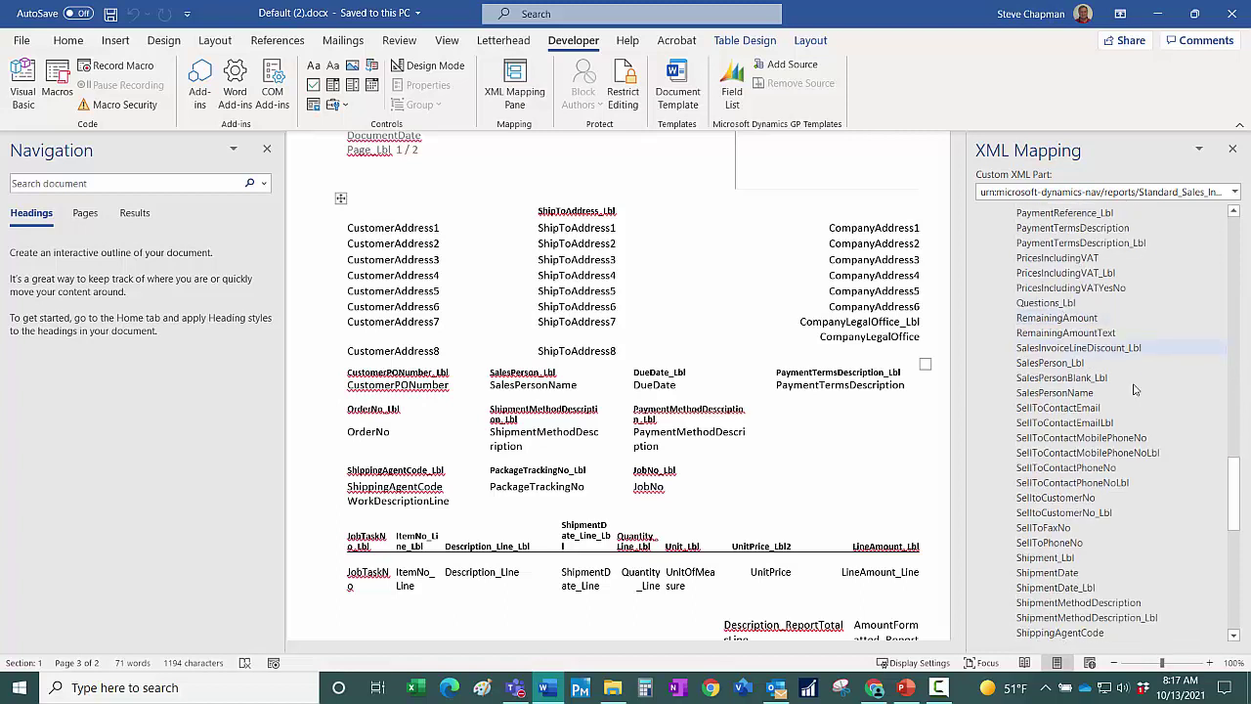
{"action": "left_click_drag", "start_coordinate": [1231, 488], "coordinate": [1233, 596]}
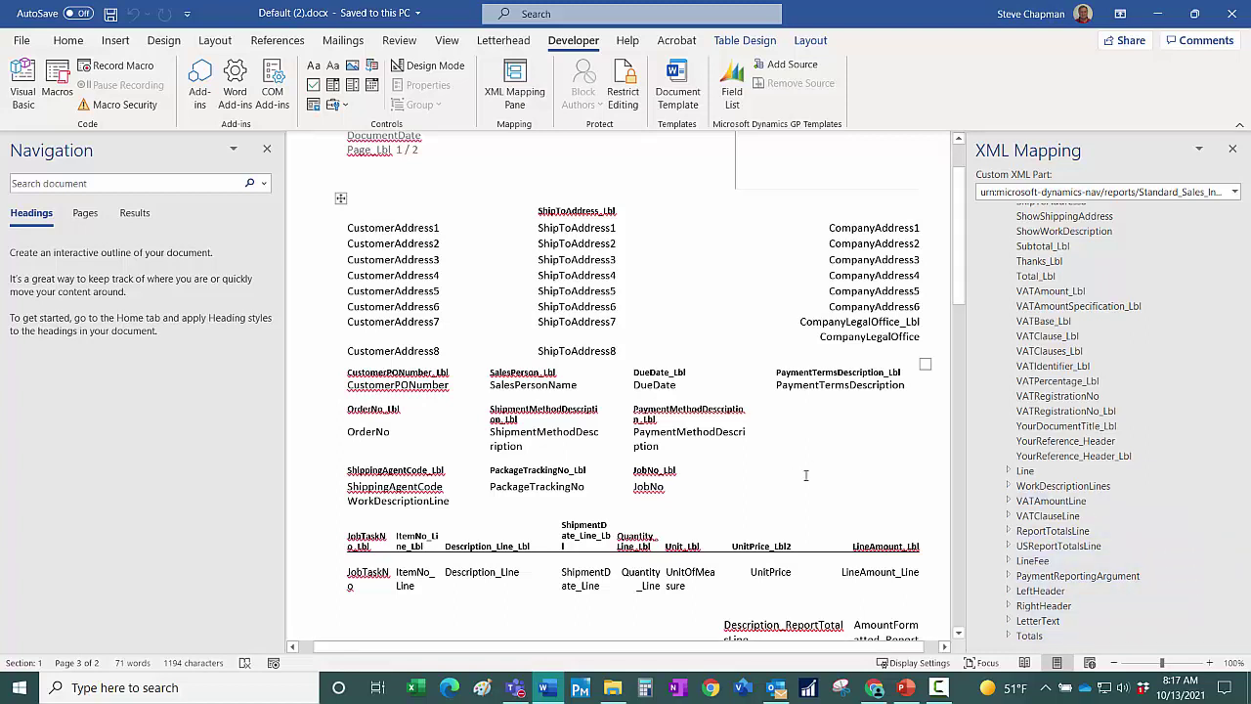
{"action": "left_click_drag", "start_coordinate": [1234, 579], "coordinate": [1245, 446]}
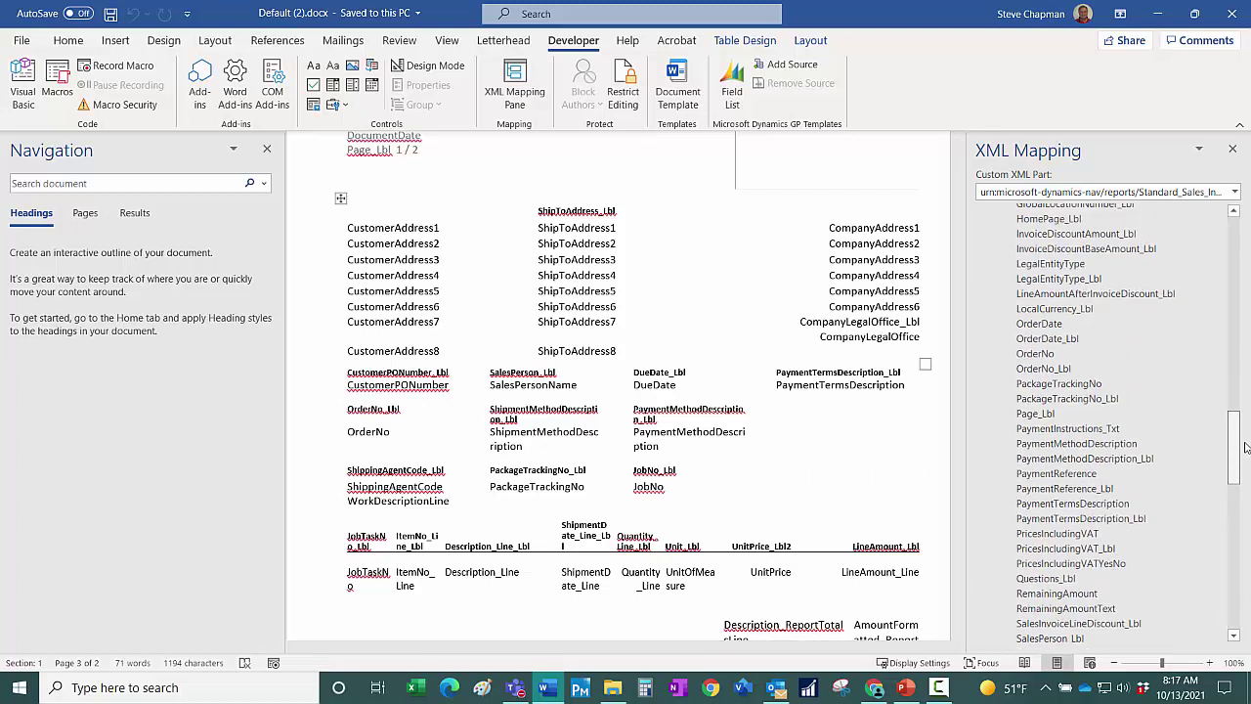
{"action": "scroll", "coordinate": [1202, 445], "scroll_direction": "down", "scroll_amount": 5}
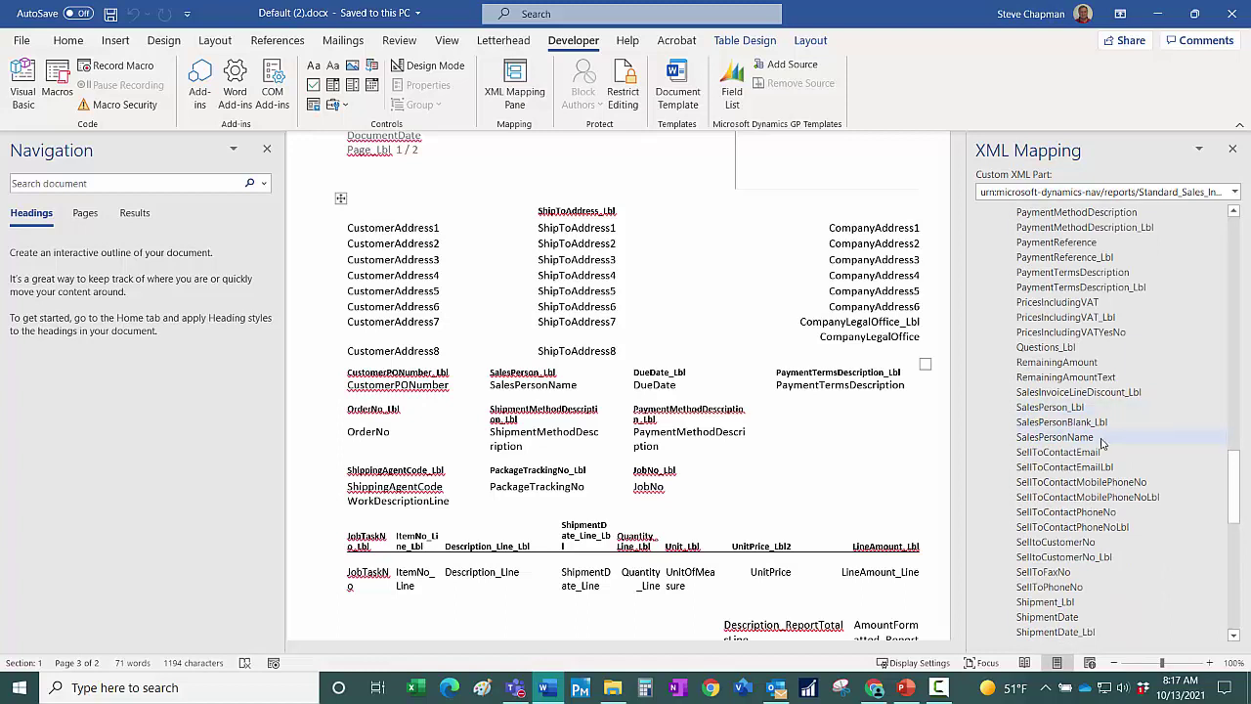
{"action": "left_click", "coordinate": [755, 474]}
{"action": "left_click", "coordinate": [787, 472]}
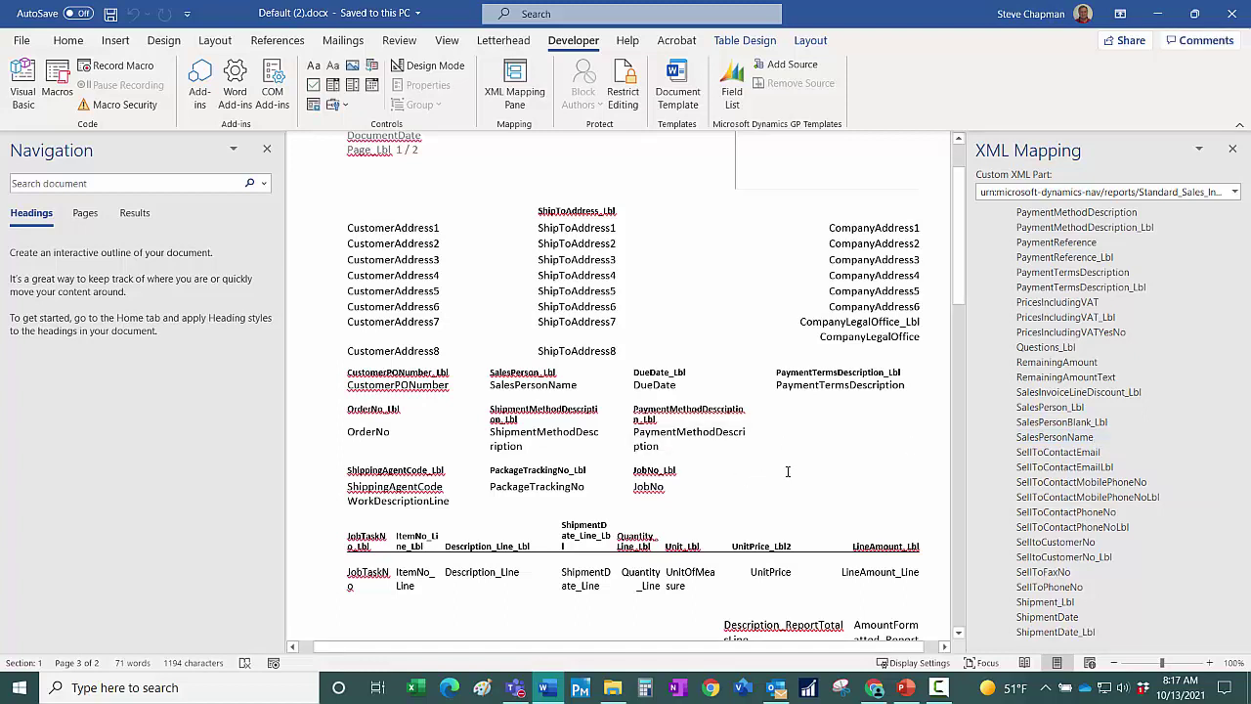
{"action": "right_click", "coordinate": [1061, 408]}
{"action": "mouse_move", "coordinate": [1046, 418]}
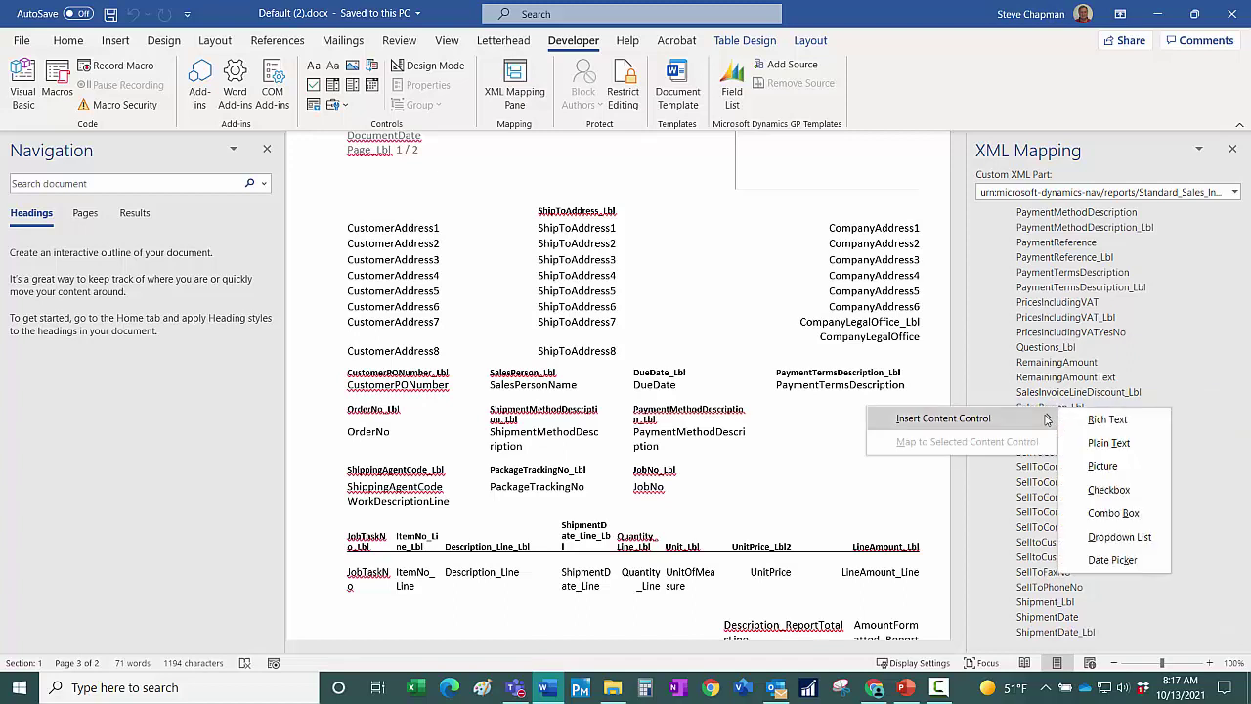
{"action": "left_click", "coordinate": [1096, 420]}
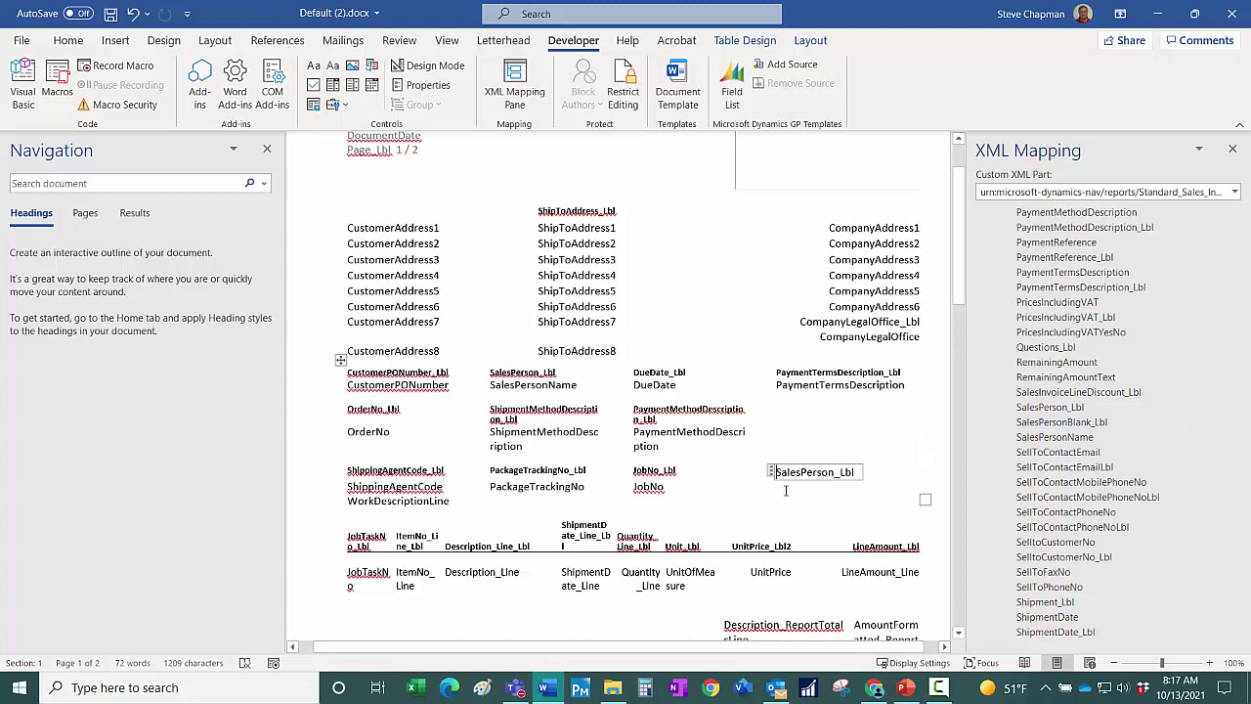
Step: Insert the SalesPersonName header field as a plain text content control directly below the new SalesPerson_Lbl
{"action": "left_click", "coordinate": [797, 490]}
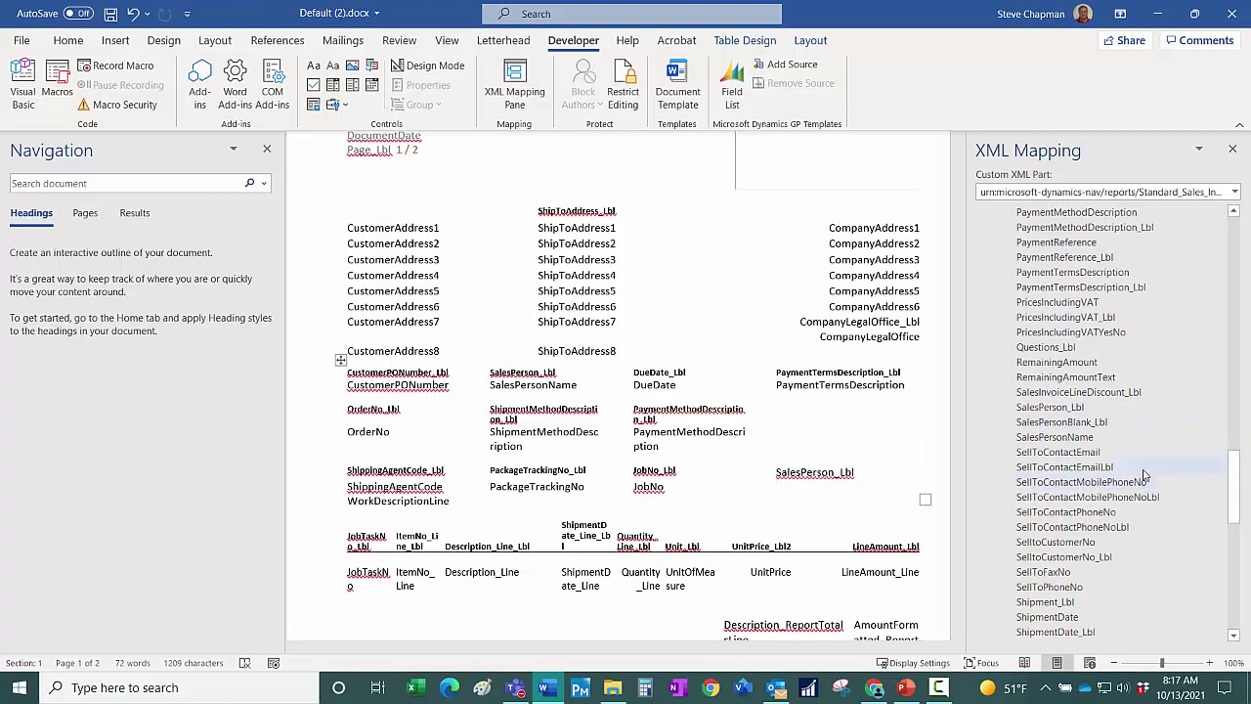
{"action": "right_click", "coordinate": [1066, 441]}
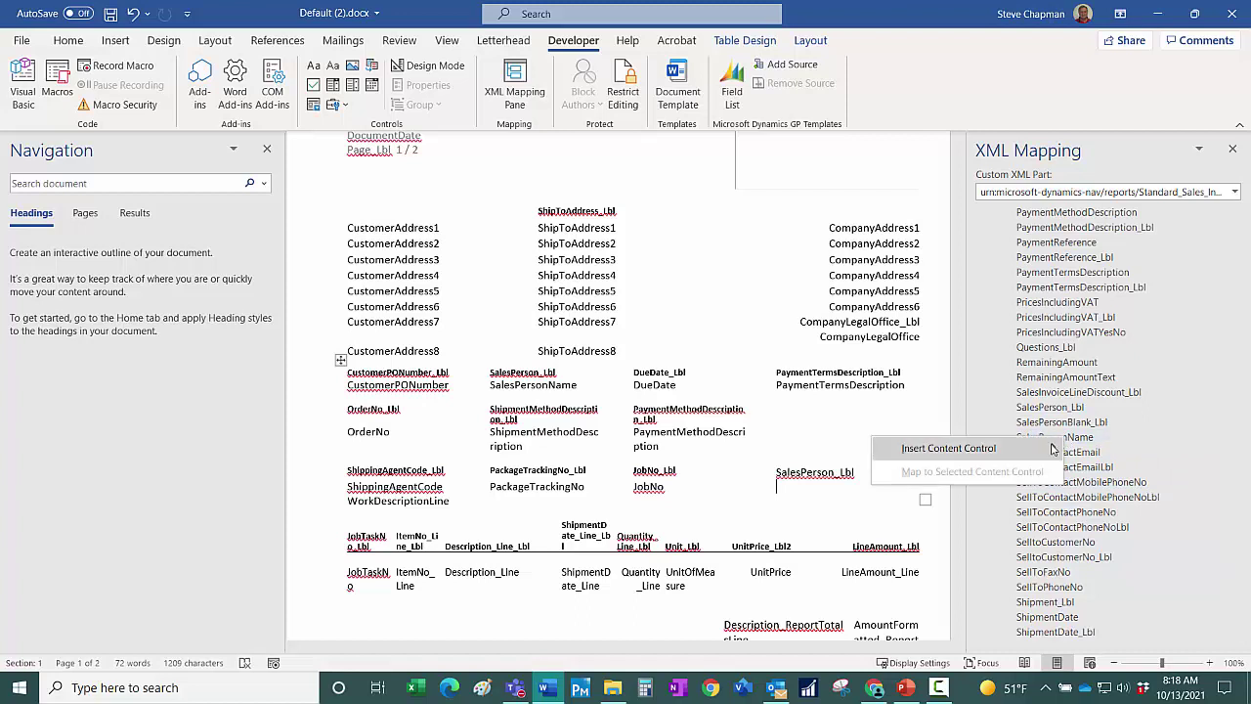
{"action": "mouse_move", "coordinate": [1057, 448]}
{"action": "left_click", "coordinate": [1112, 473]}
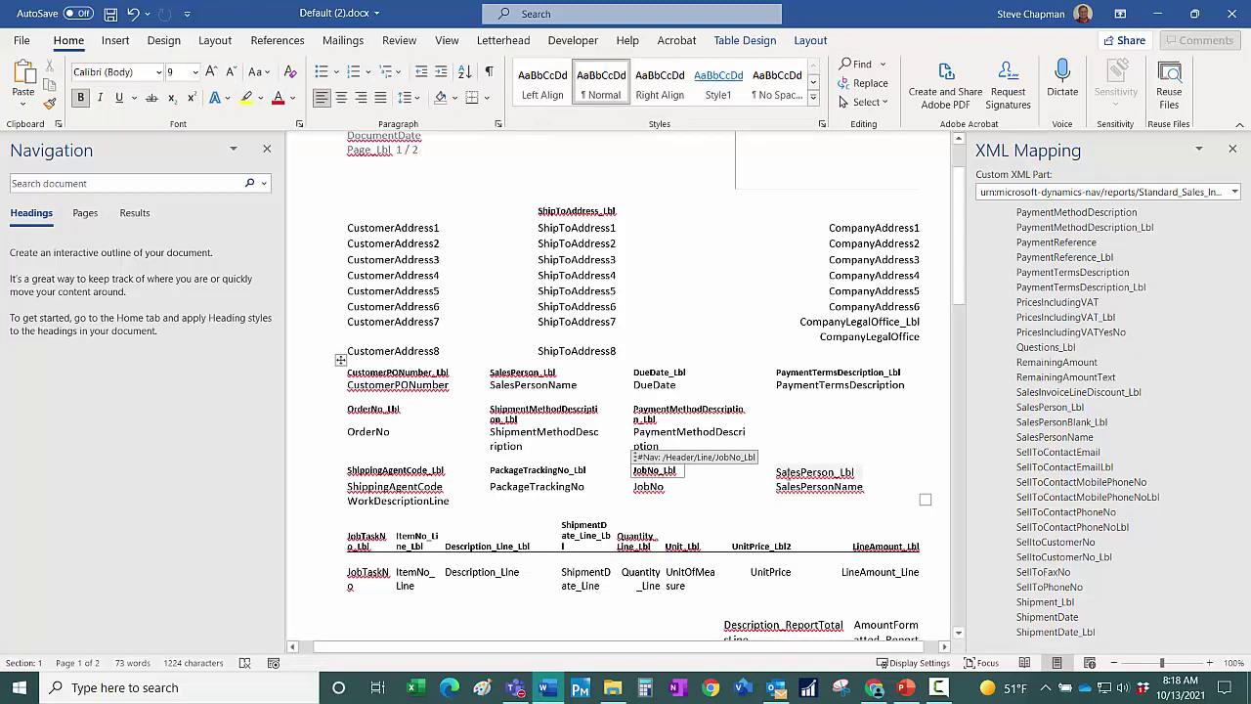
Step: Set the font size of the newly inserted SalesPerson_Lbl and SalesPersonName fields to 9
{"action": "left_click_drag", "start_coordinate": [778, 473], "coordinate": [855, 472]}
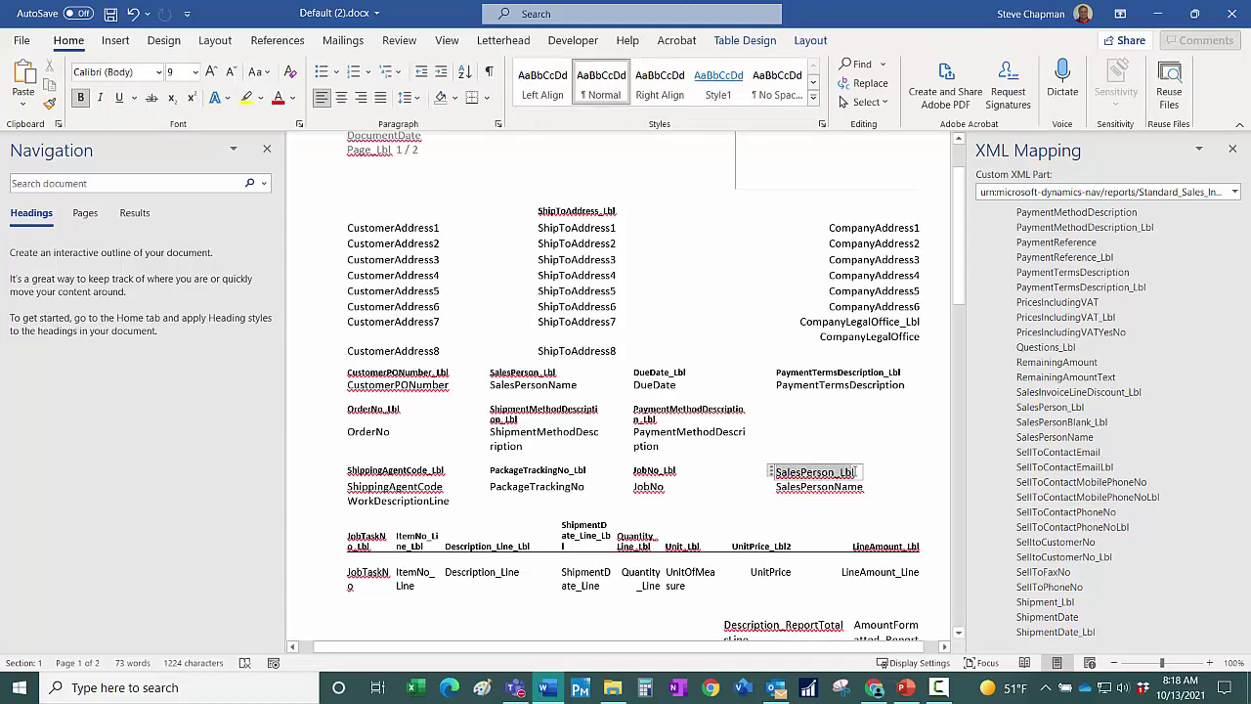
{"action": "left_click", "coordinate": [195, 73]}
{"action": "left_click", "coordinate": [178, 93]}
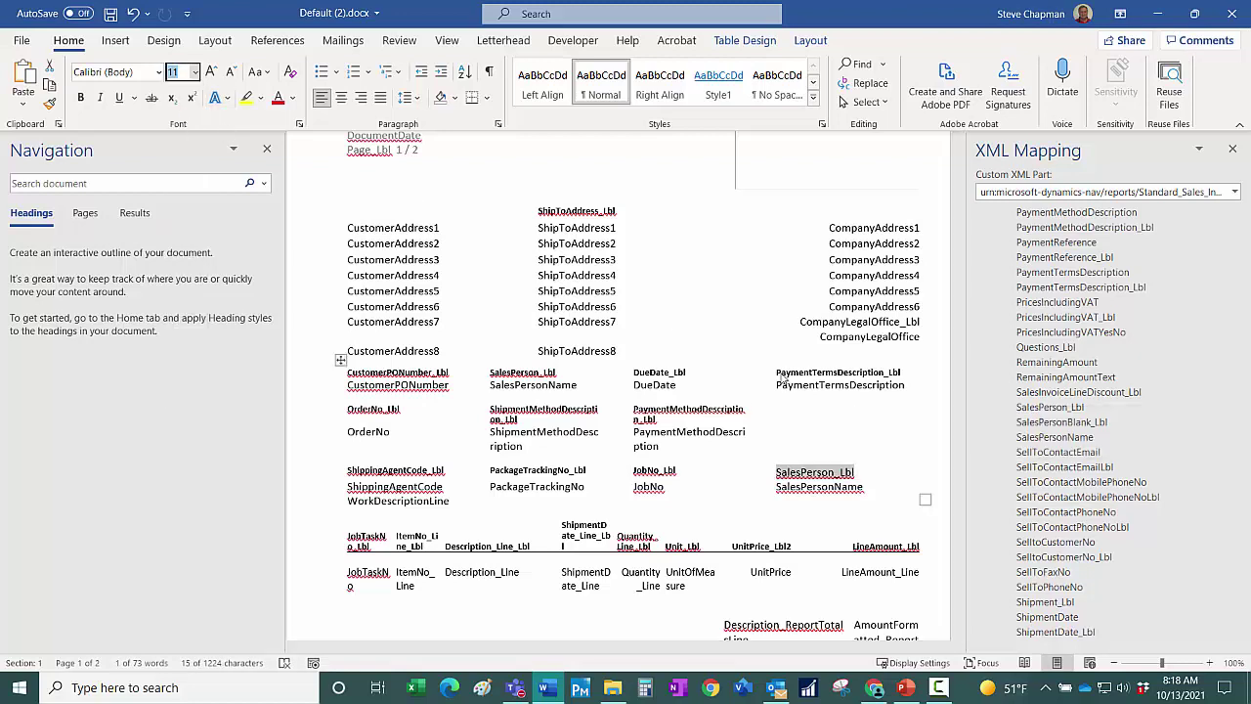
{"action": "left_click_drag", "start_coordinate": [777, 484], "coordinate": [868, 484]}
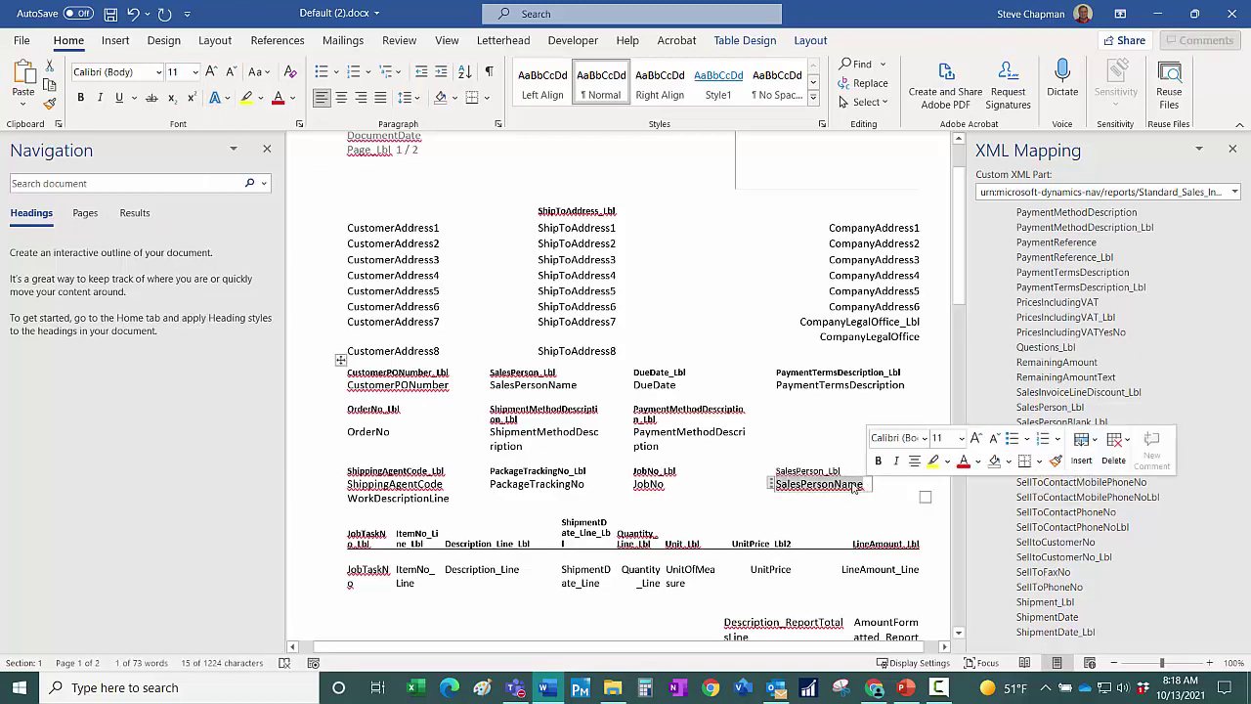
{"action": "left_click", "coordinate": [195, 73]}
{"action": "left_click", "coordinate": [178, 96]}
{"action": "left_click", "coordinate": [848, 471]}
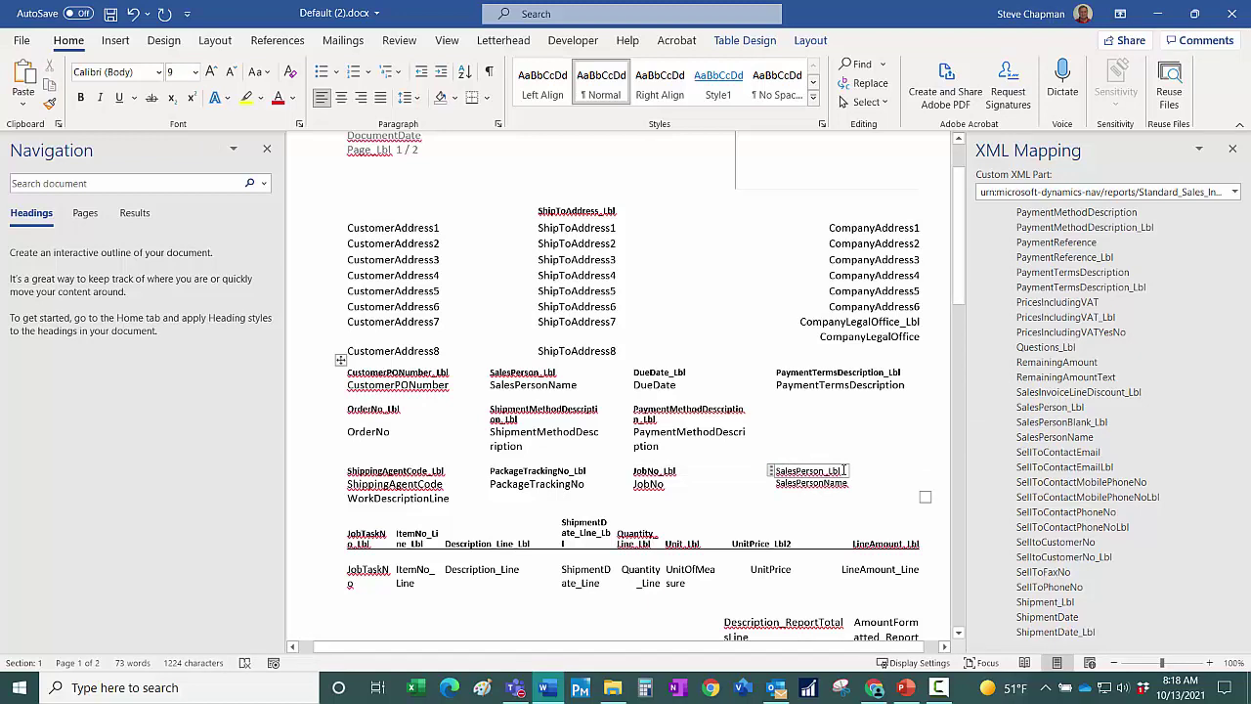
{"action": "left_click_drag", "start_coordinate": [844, 471], "coordinate": [803, 471]}
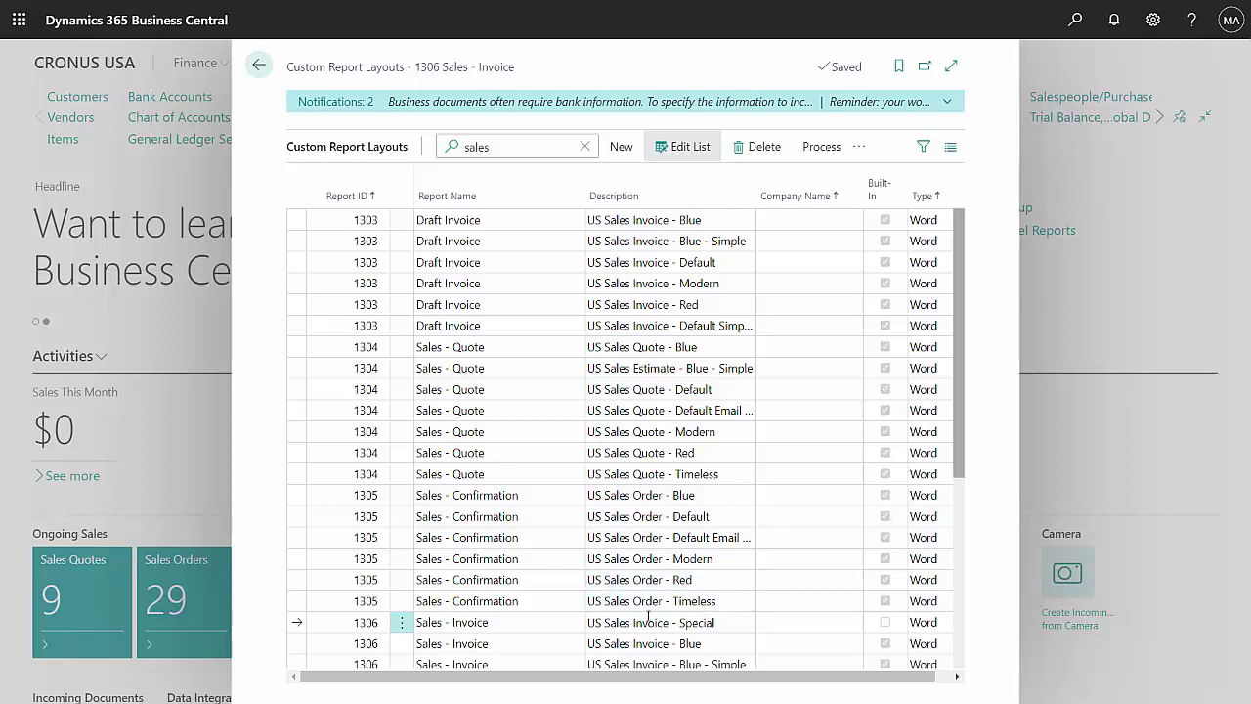
Step: In Business Central, import New Invoice Special.docx from Downloads as the layout for US Sales Invoice - Special
{"action": "left_click", "coordinate": [729, 621]}
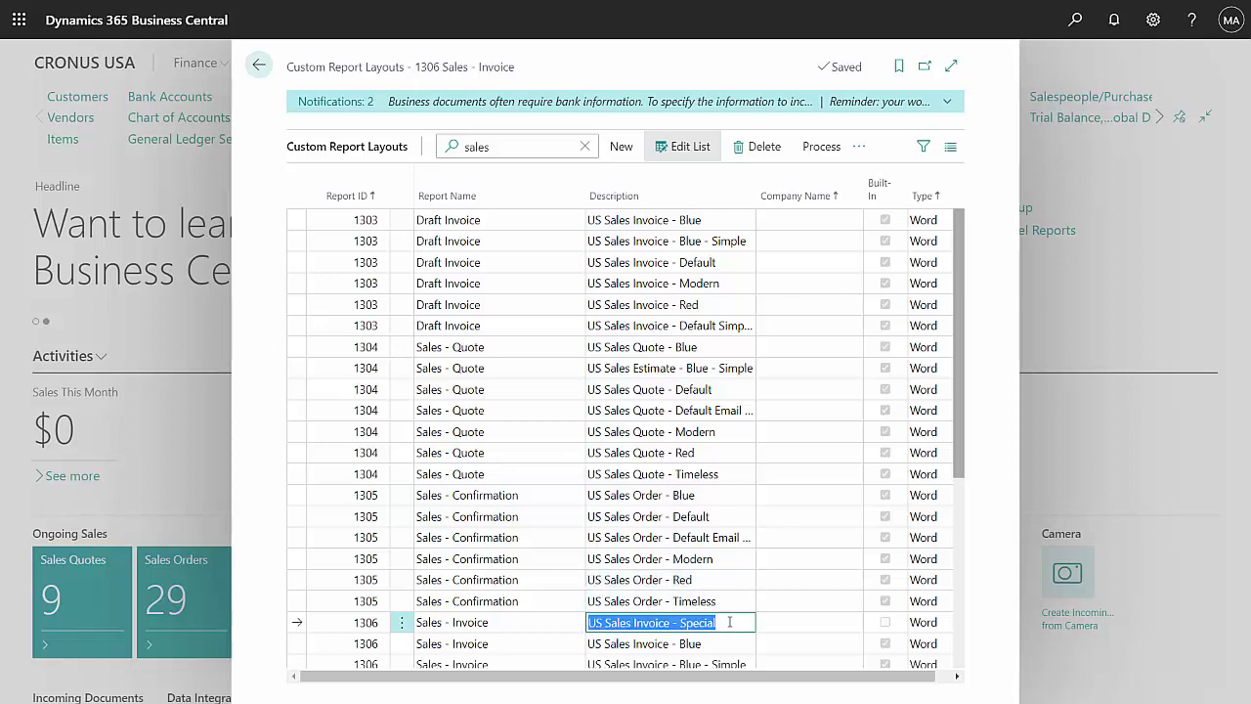
{"action": "left_click", "coordinate": [296, 624]}
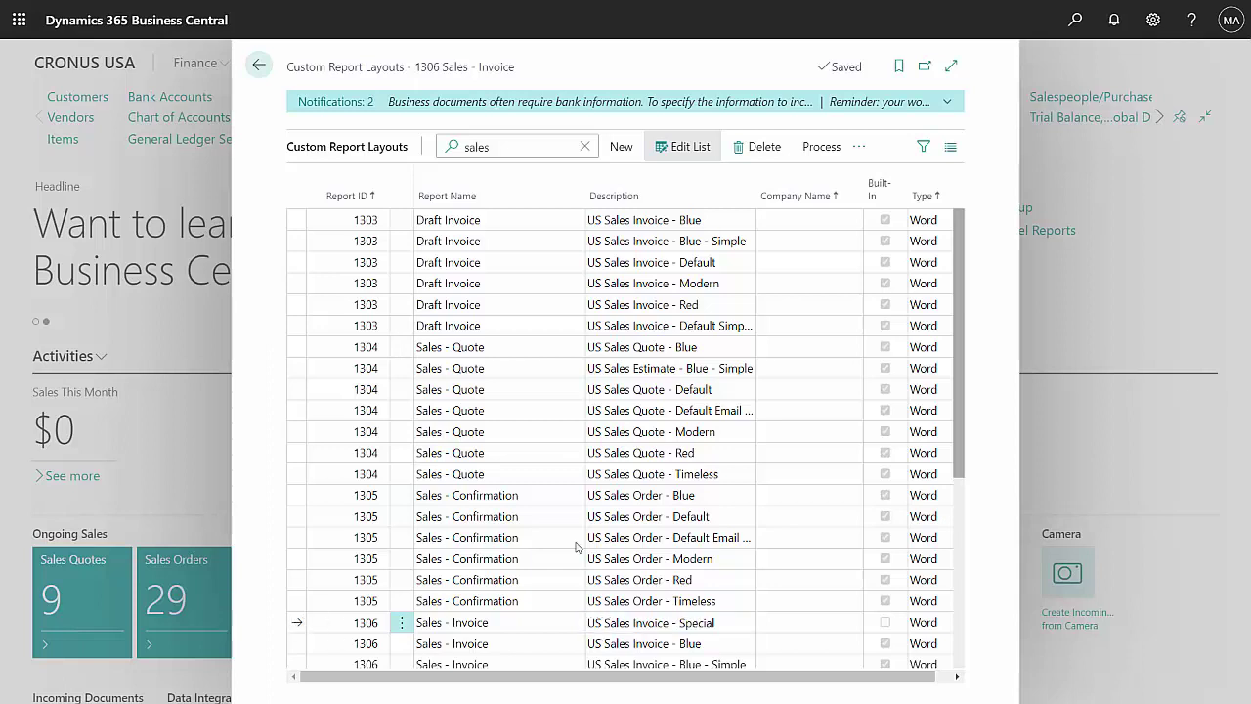
{"action": "left_click", "coordinate": [859, 147]}
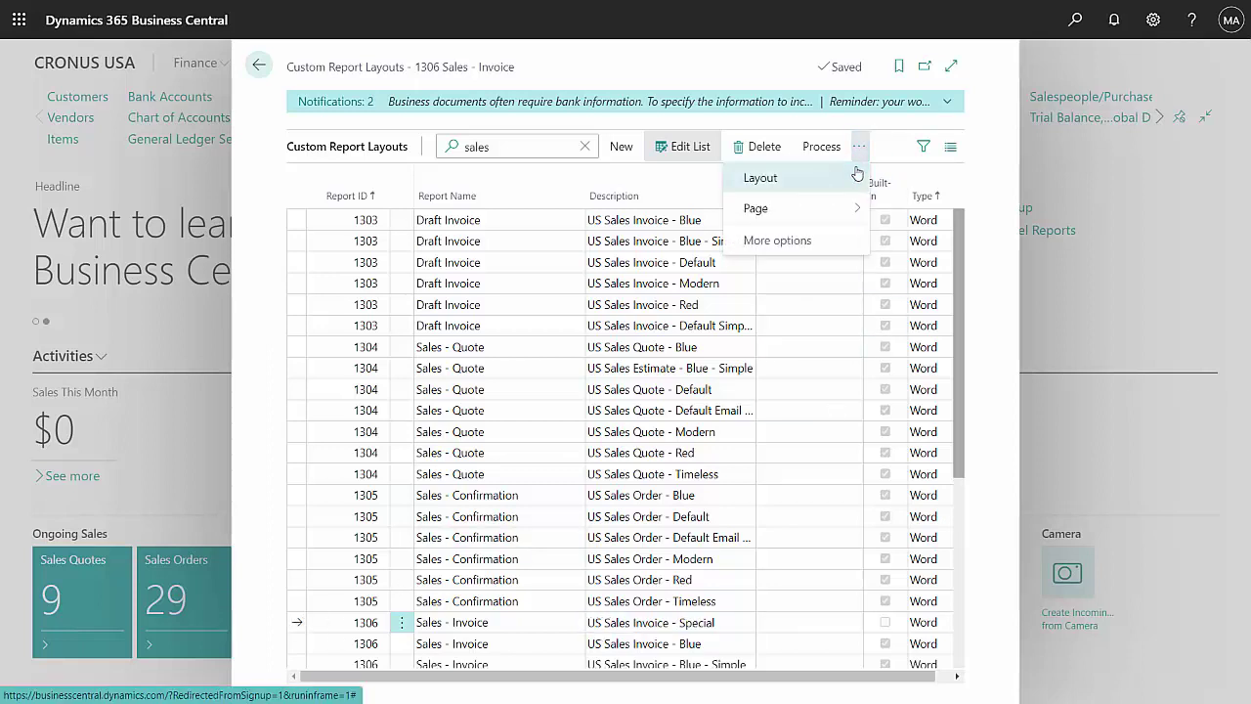
{"action": "mouse_move", "coordinate": [830, 177]}
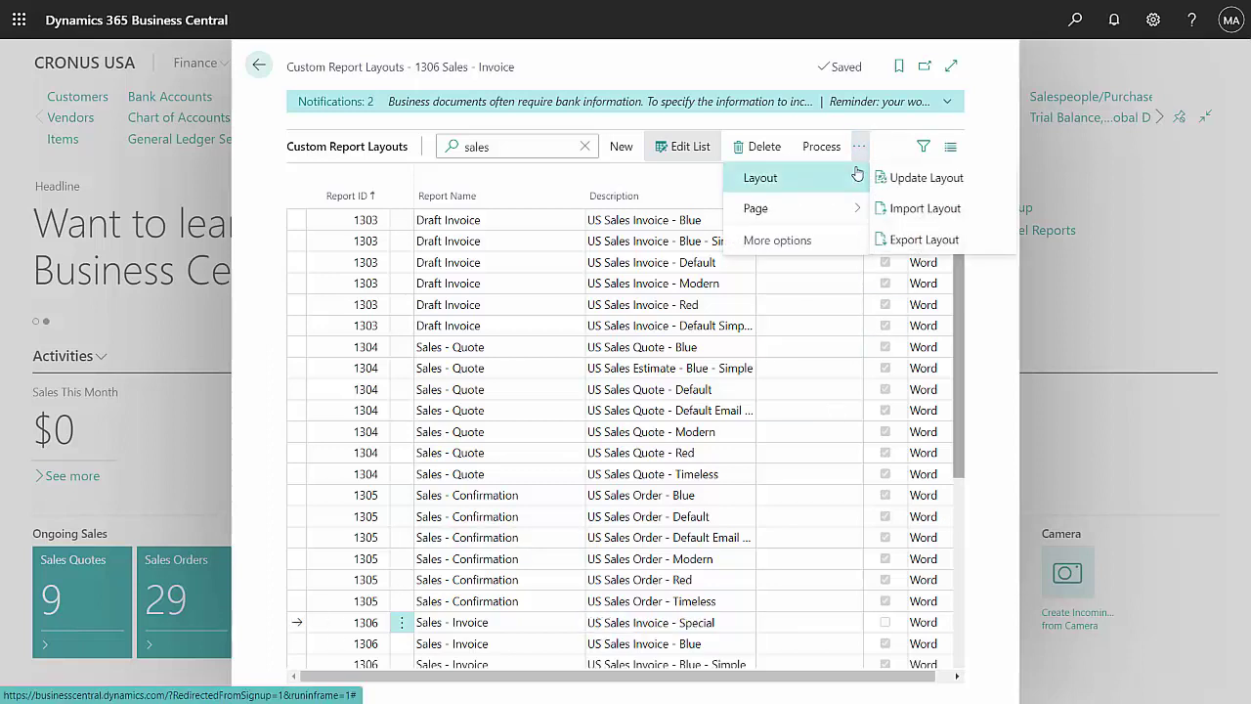
{"action": "left_click", "coordinate": [912, 206]}
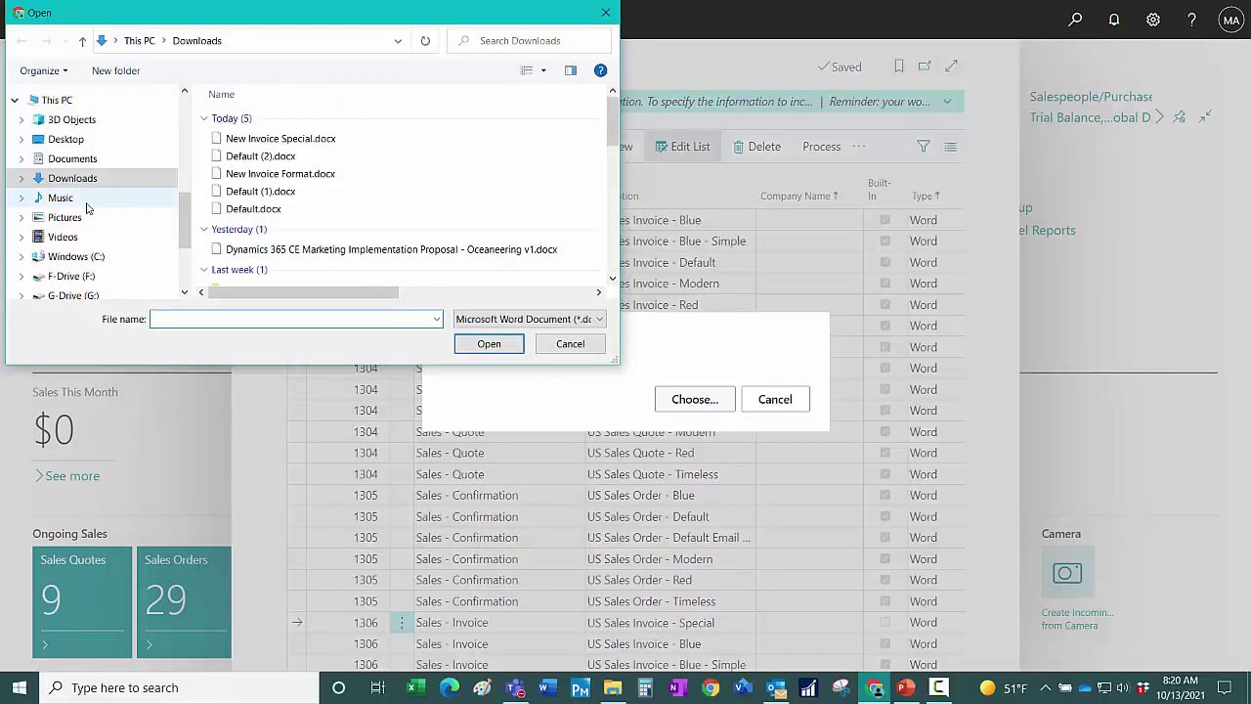
{"action": "left_click", "coordinate": [312, 138]}
{"action": "left_click", "coordinate": [487, 344]}
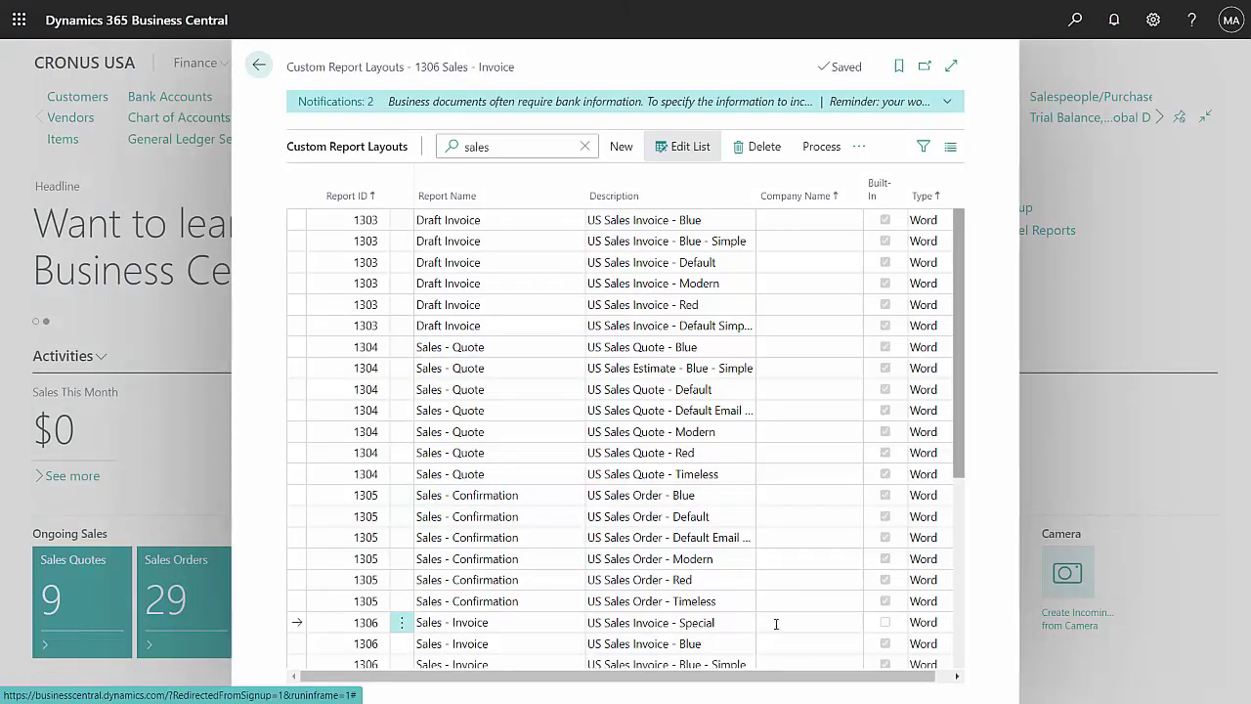
Step: Run the report for the US Sales Invoice - Special layout and preview it for posted sales invoice PS-INV103336
{"action": "left_click", "coordinate": [821, 147]}
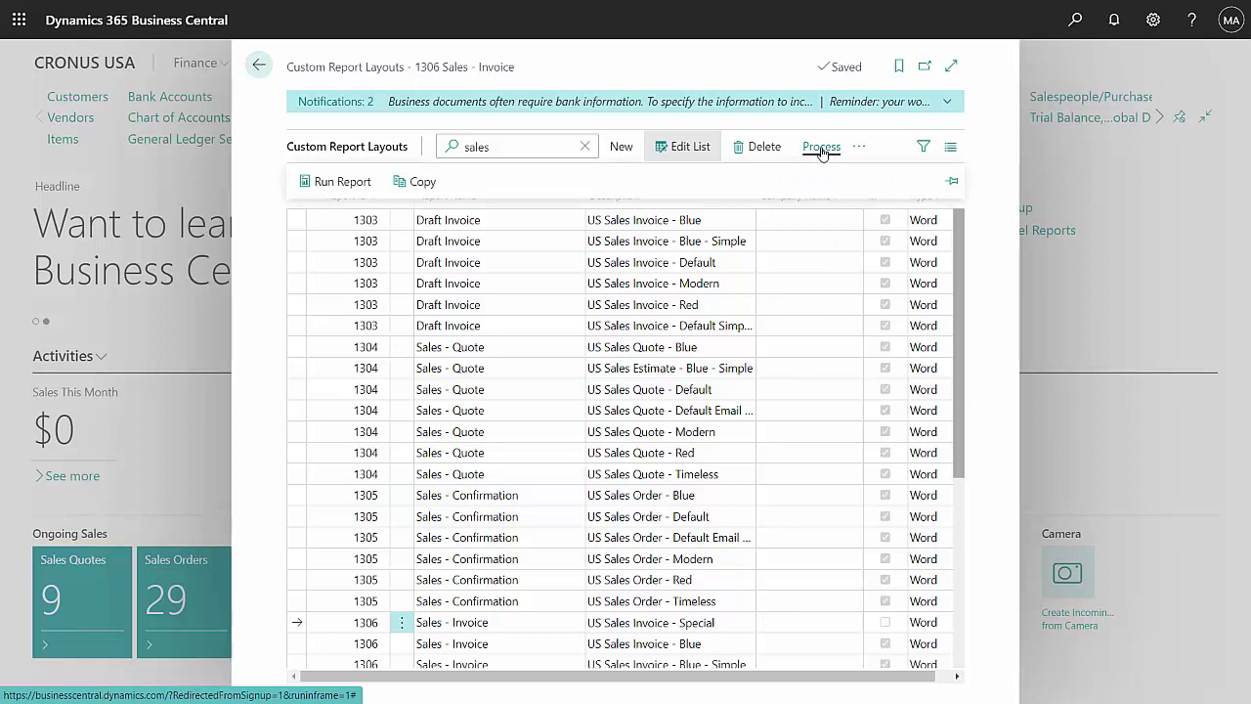
{"action": "left_click", "coordinate": [339, 181]}
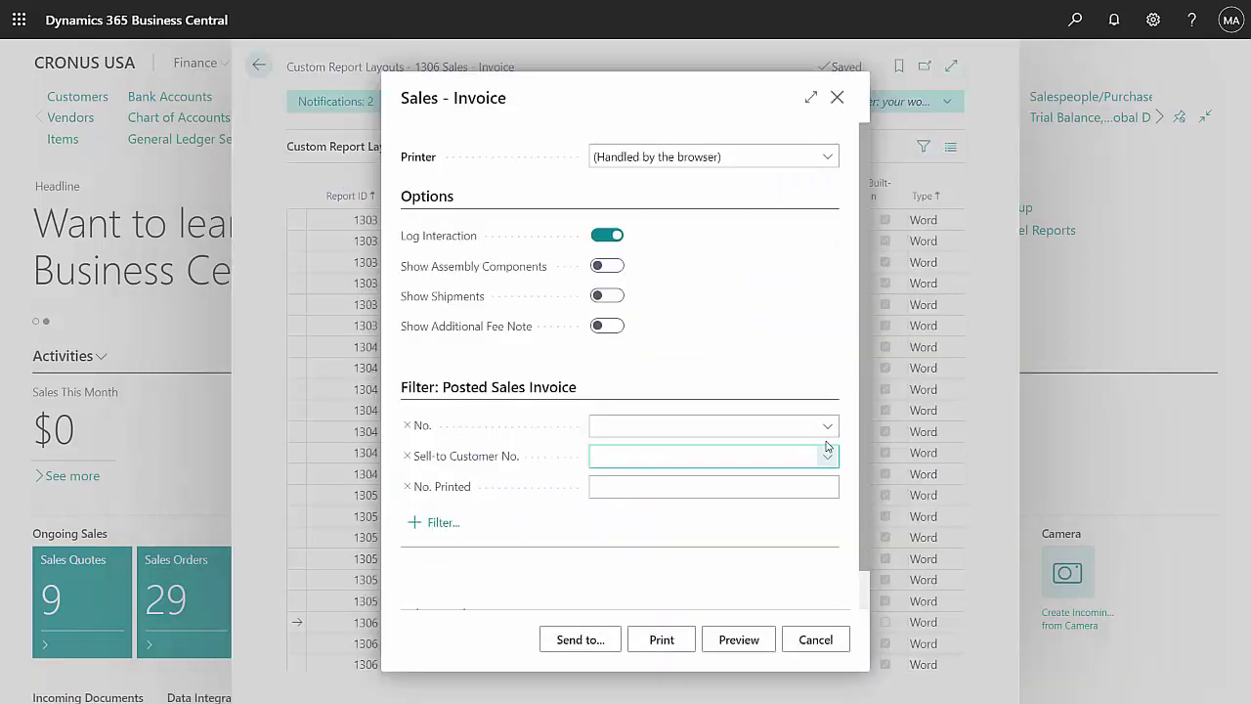
{"action": "left_click", "coordinate": [826, 426]}
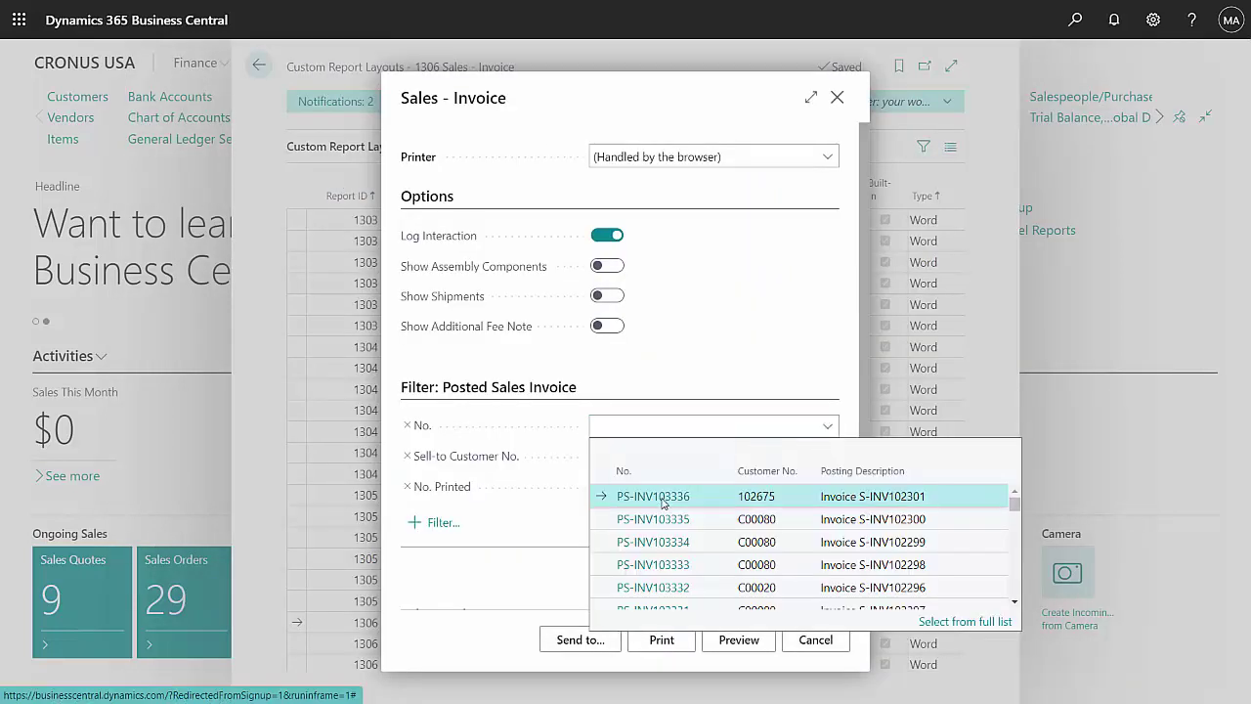
{"action": "left_click", "coordinate": [662, 496]}
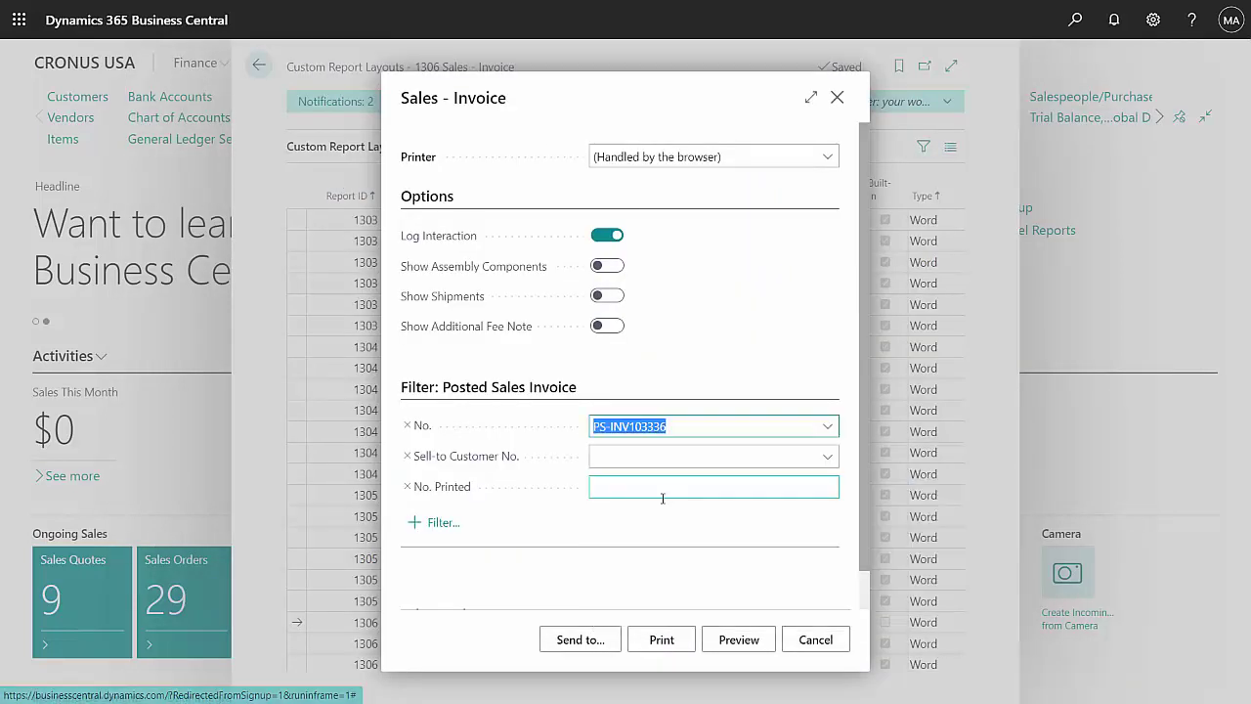
{"action": "left_click", "coordinate": [735, 640]}
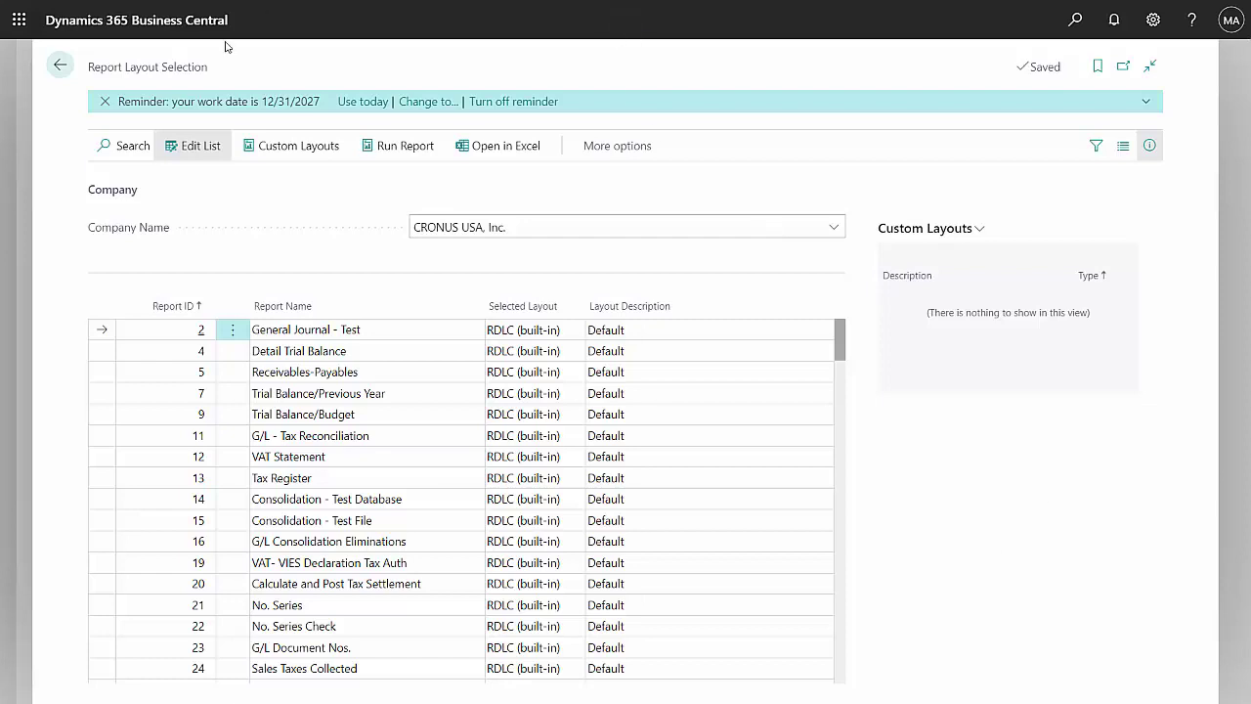
Step: Search the report layout selection for "sales" and assign US Sales Invoice - Special as the custom layout for report 1306 Sales - Invoice
{"action": "left_click", "coordinate": [98, 140]}
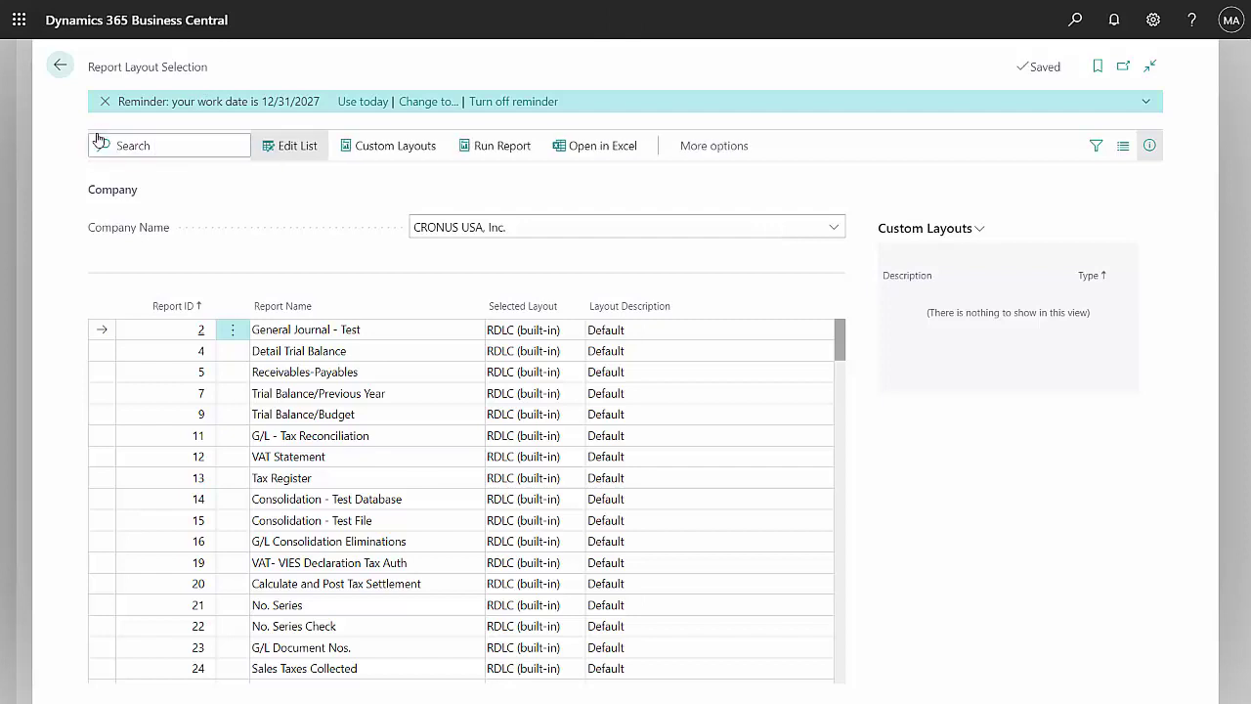
{"action": "type", "text": "sales"}
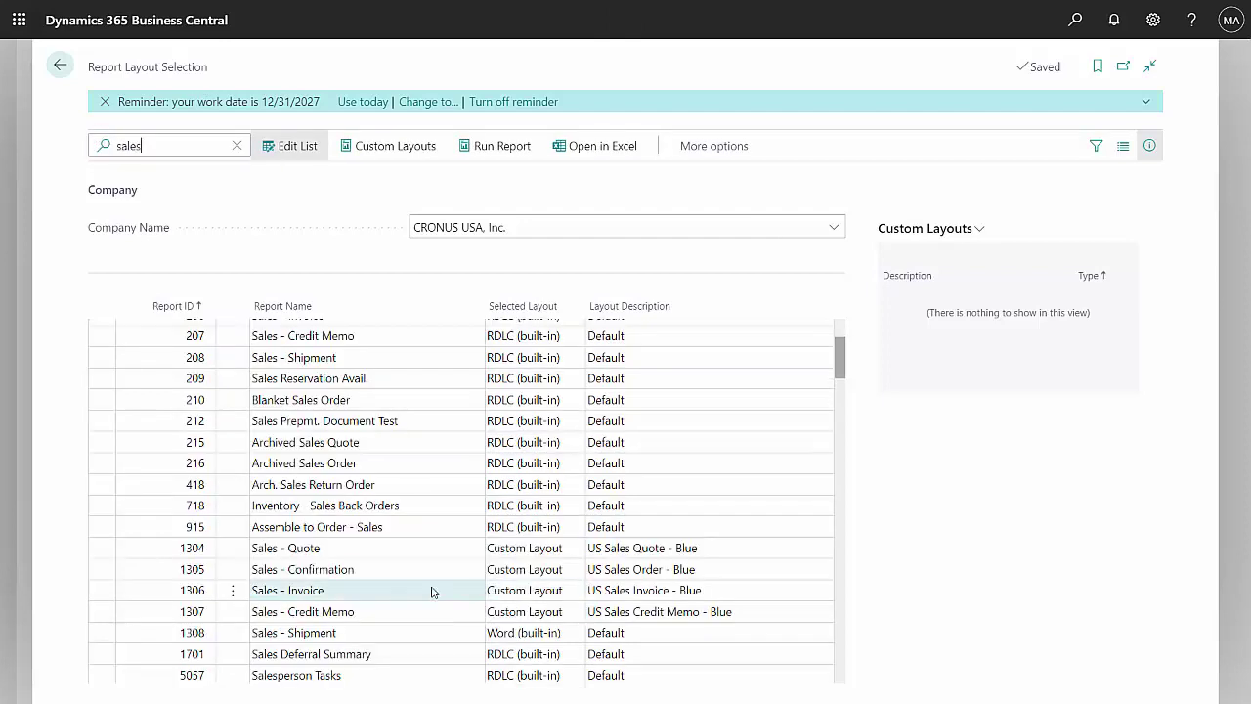
{"action": "left_click", "coordinate": [96, 592]}
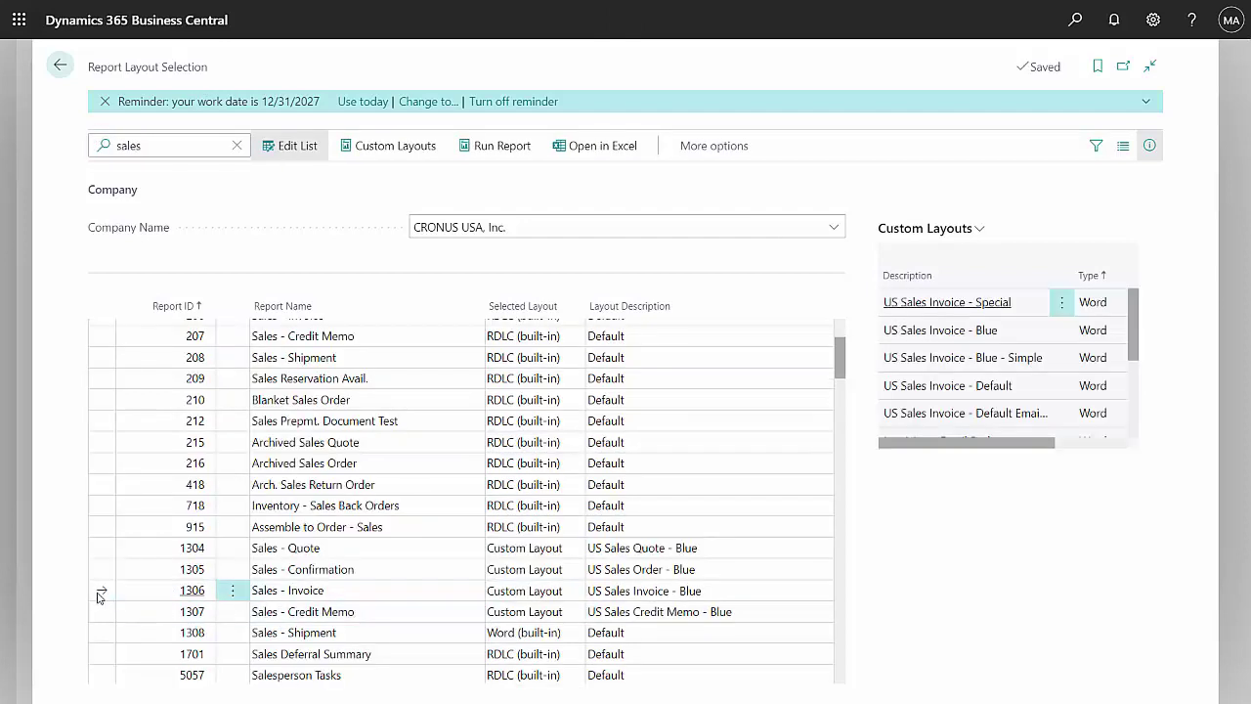
{"action": "left_click", "coordinate": [741, 590]}
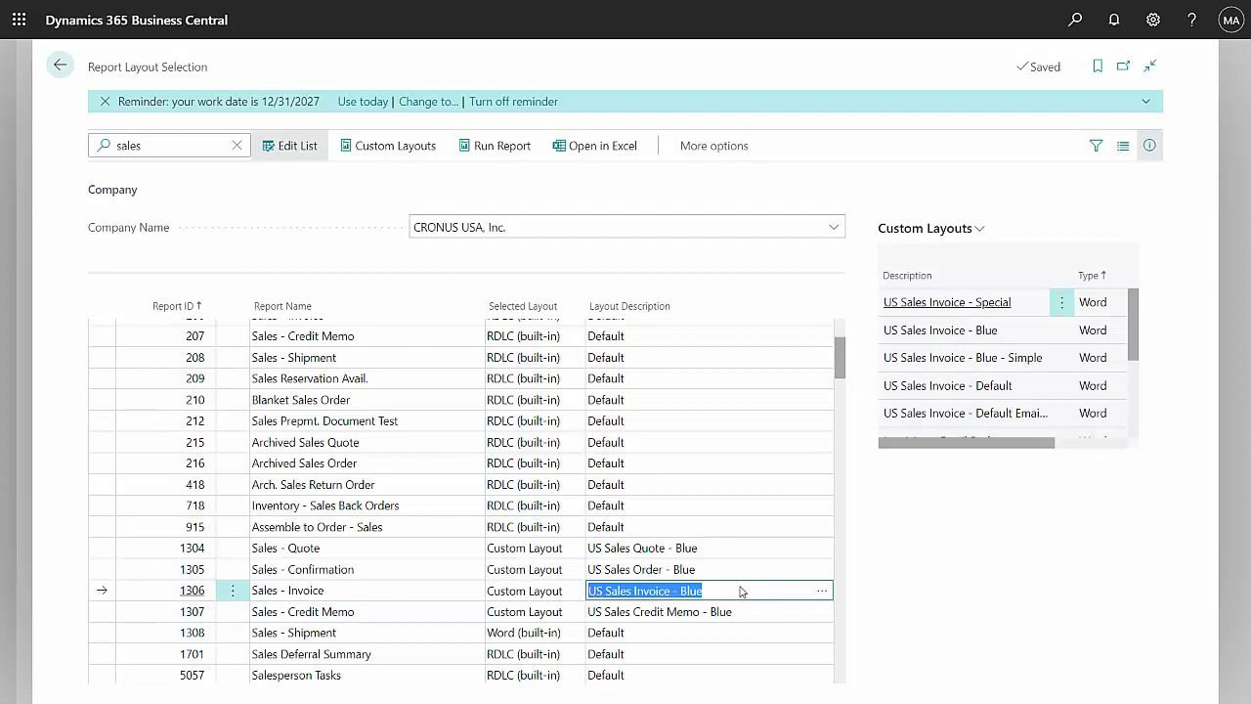
{"action": "left_click", "coordinate": [819, 593]}
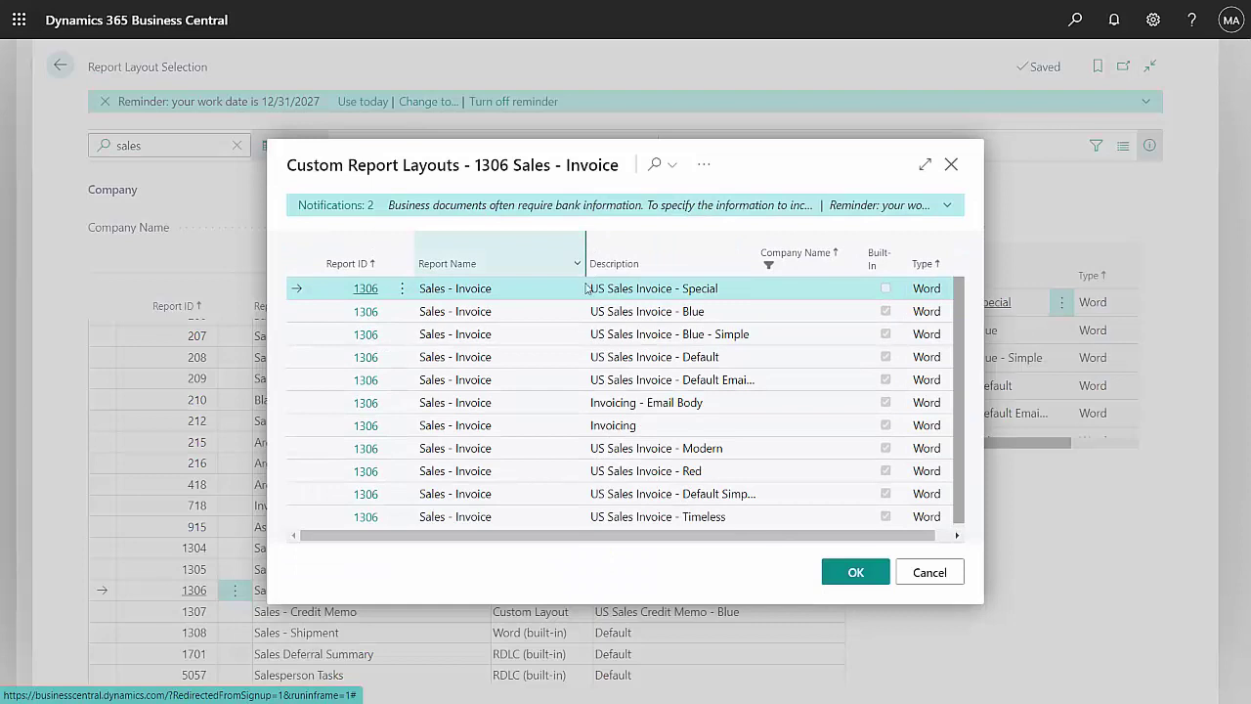
{"action": "left_click", "coordinate": [859, 575]}
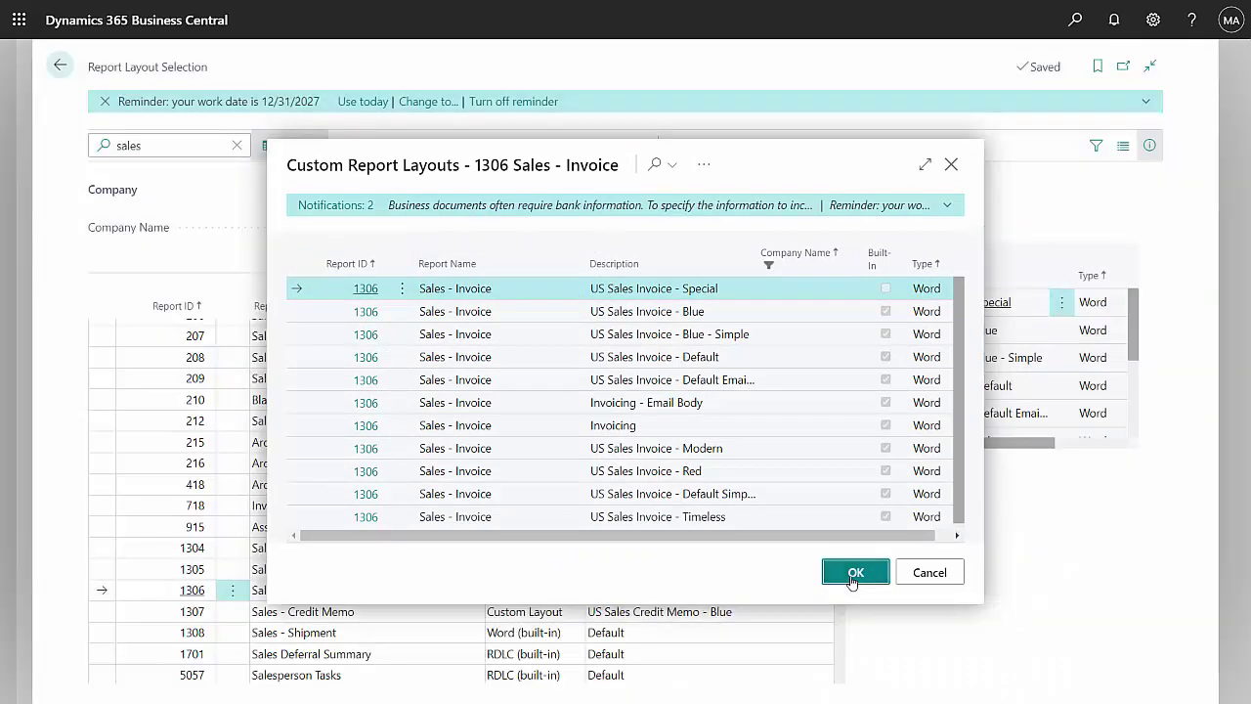